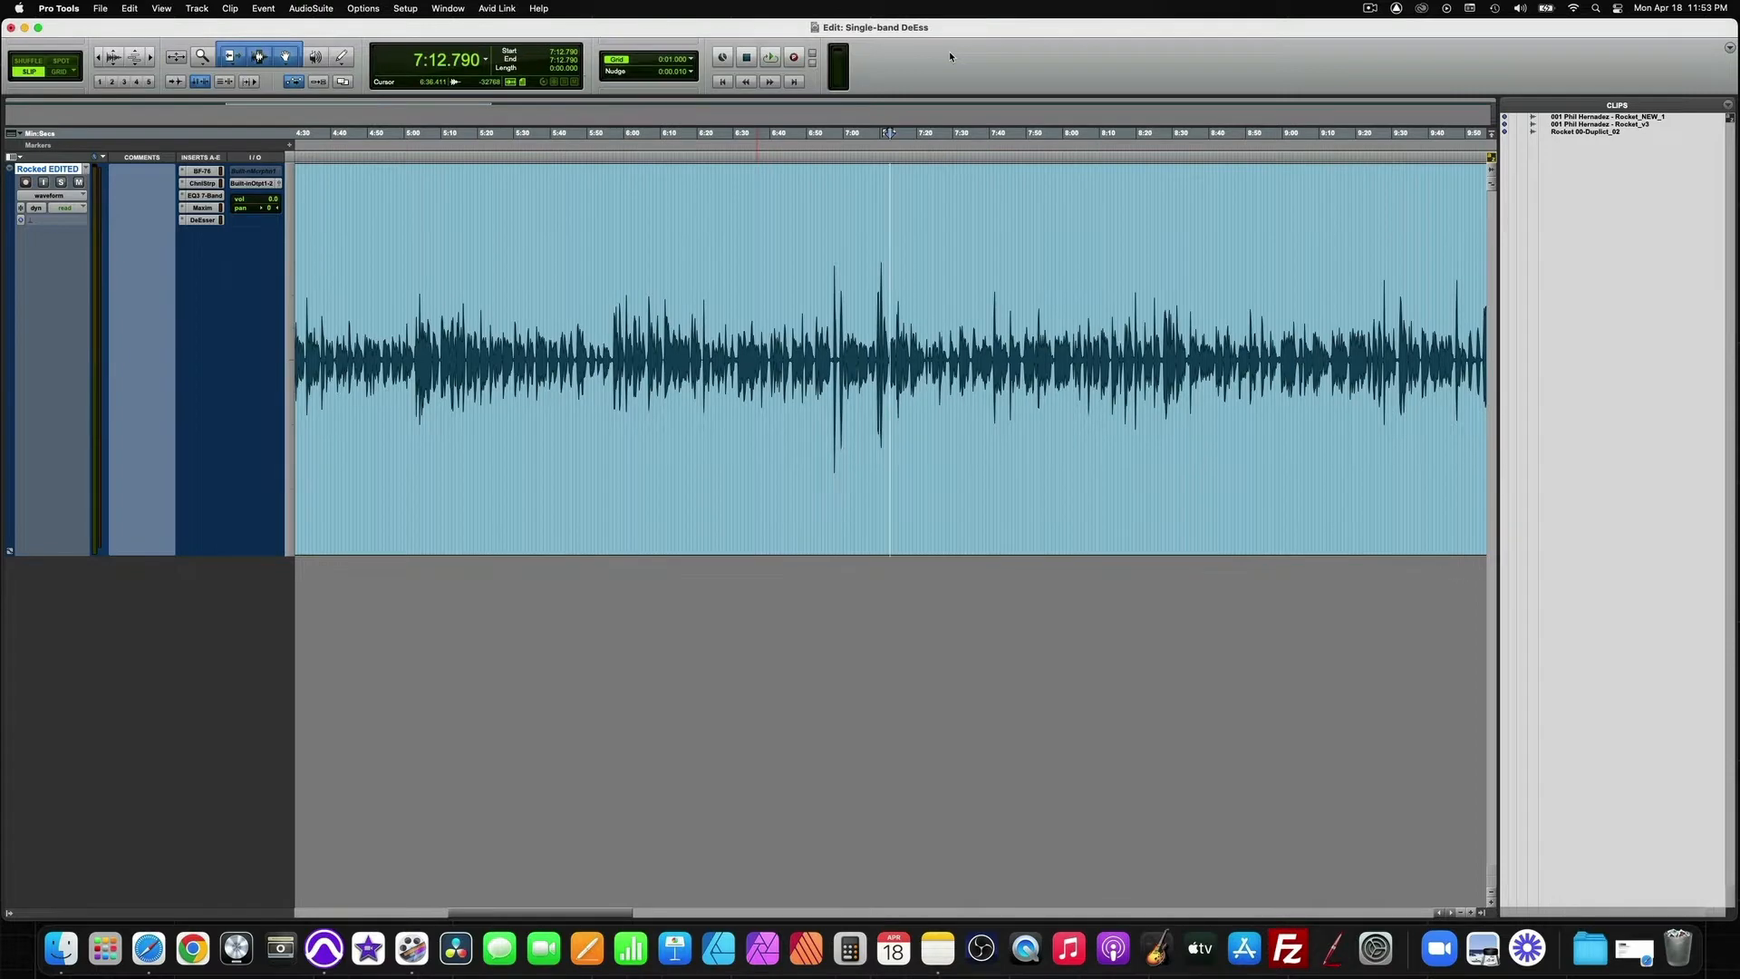
Play the Rocked EDITED vocal from about 7:12.6 and again from 7:12.773 to listen for sibilance
{"action": "key", "text": "super+bracketright"}
{"action": "key", "text": "super+bracketright"}
{"action": "key", "text": "super+bracketright"}
{"action": "key", "text": "super+bracketright"}
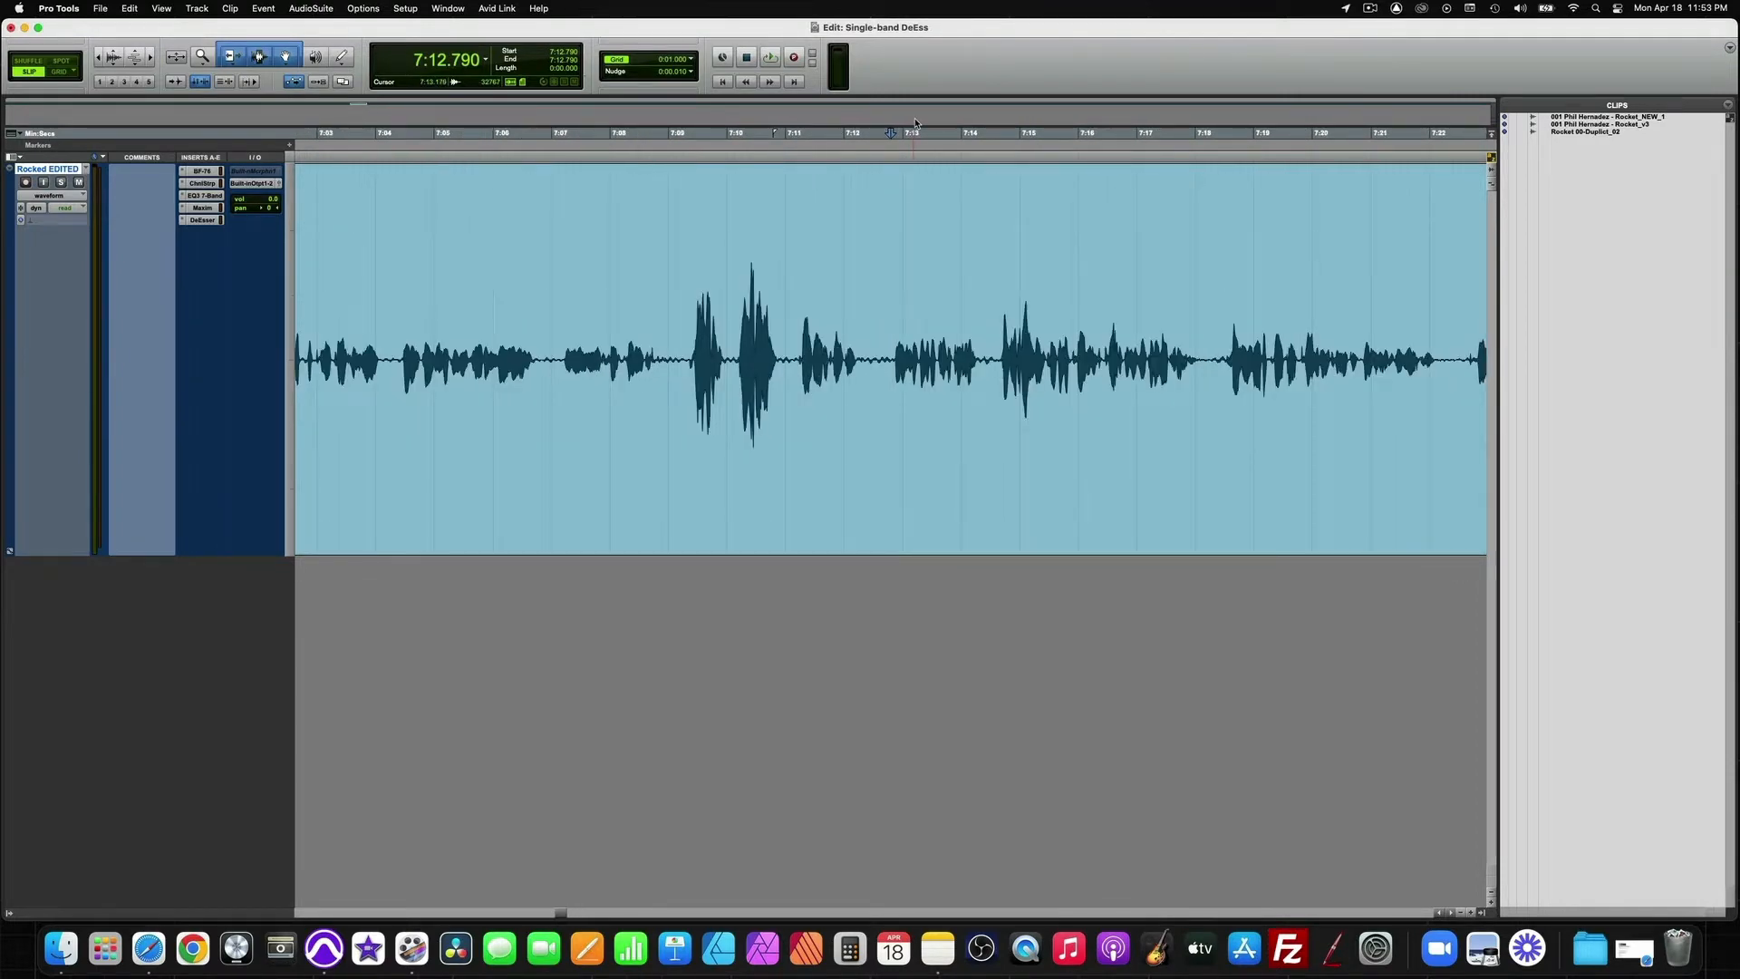
{"action": "left_click", "coordinate": [879, 291]}
{"action": "key", "text": "space"}
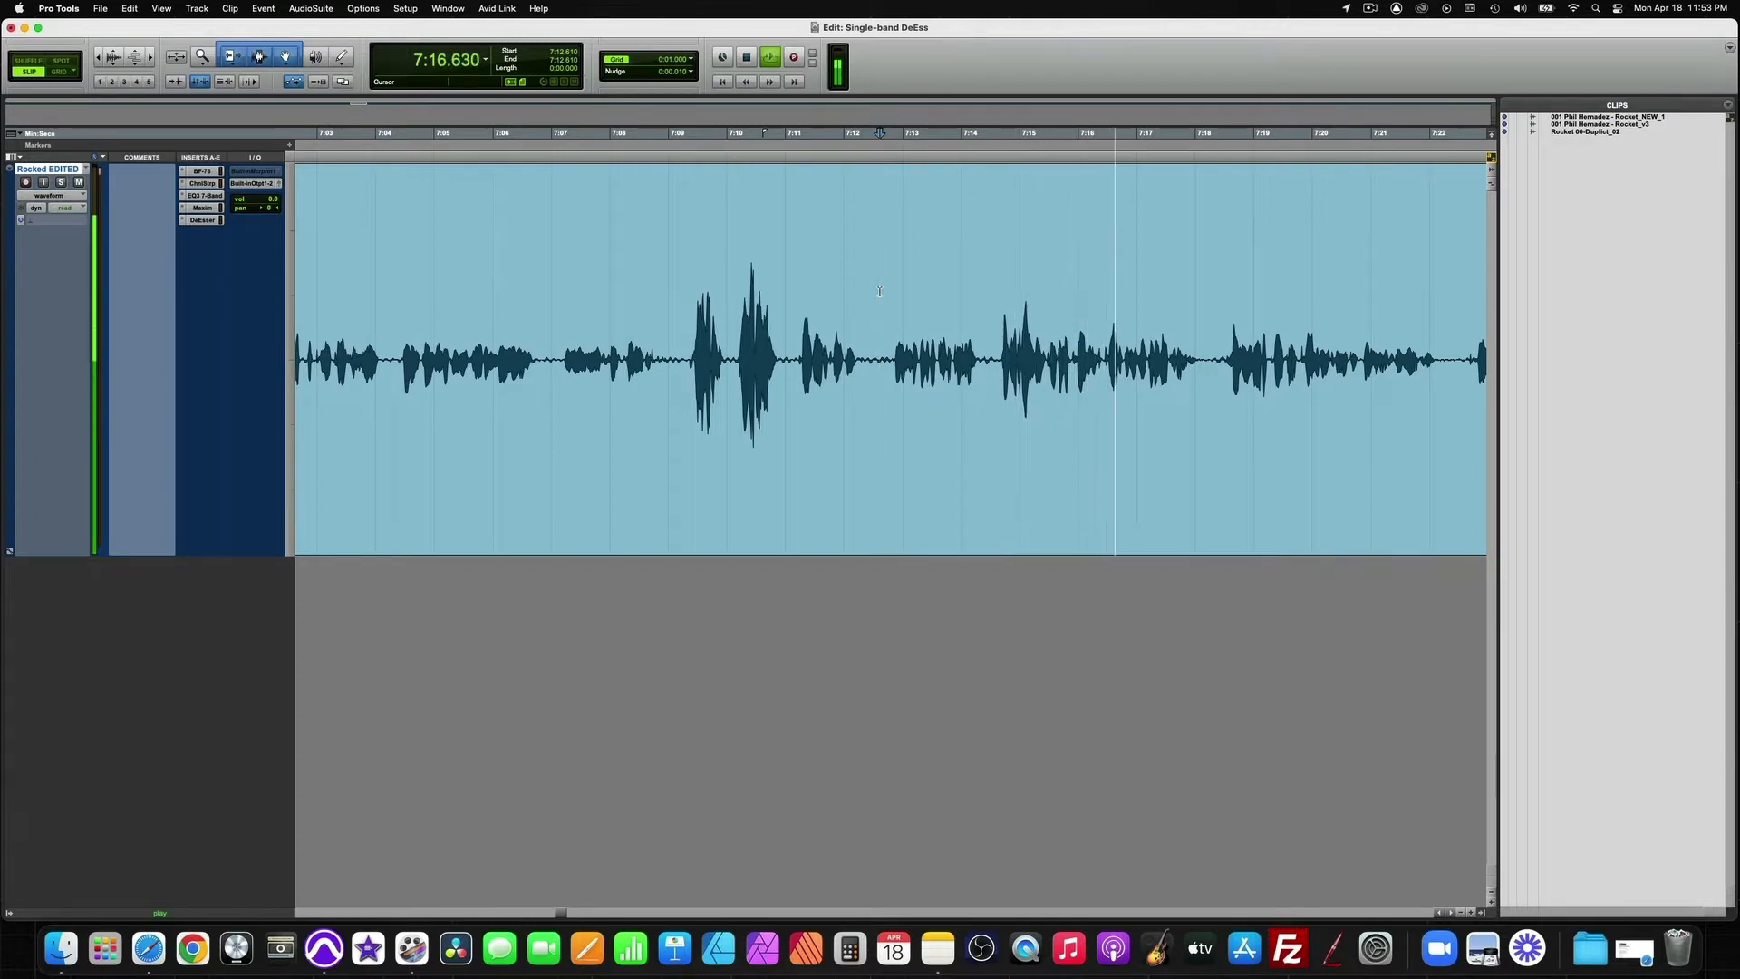
{"action": "key", "text": "space"}
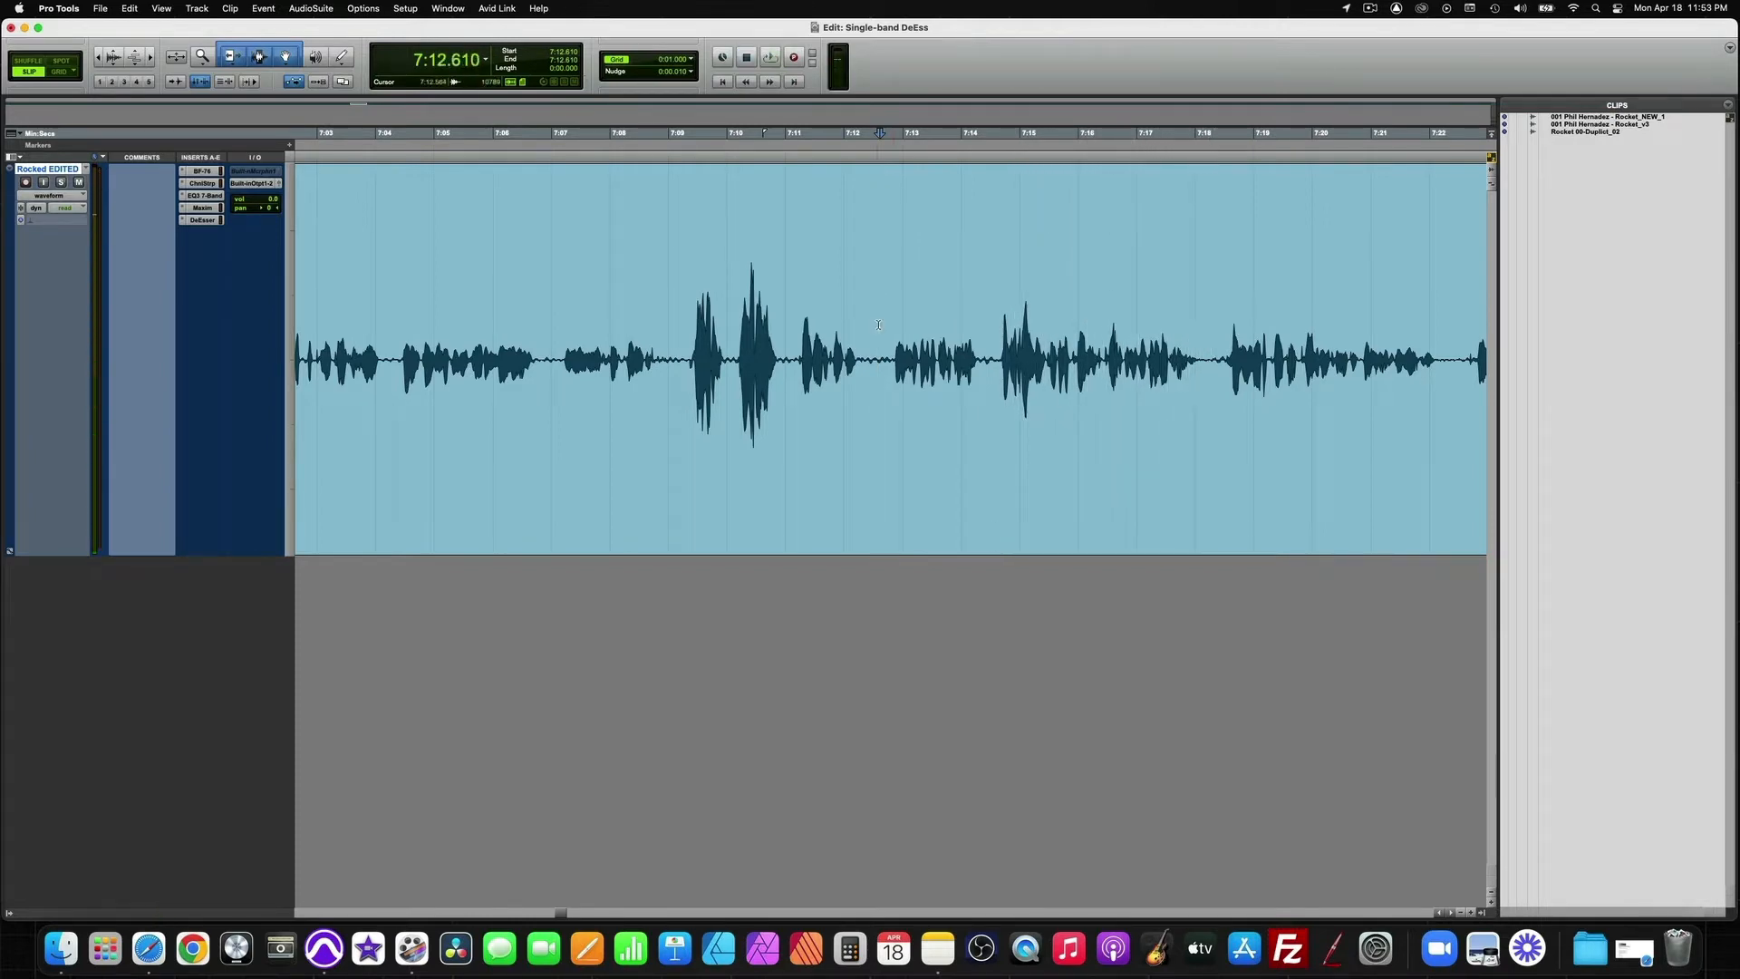
{"action": "left_click", "coordinate": [889, 320]}
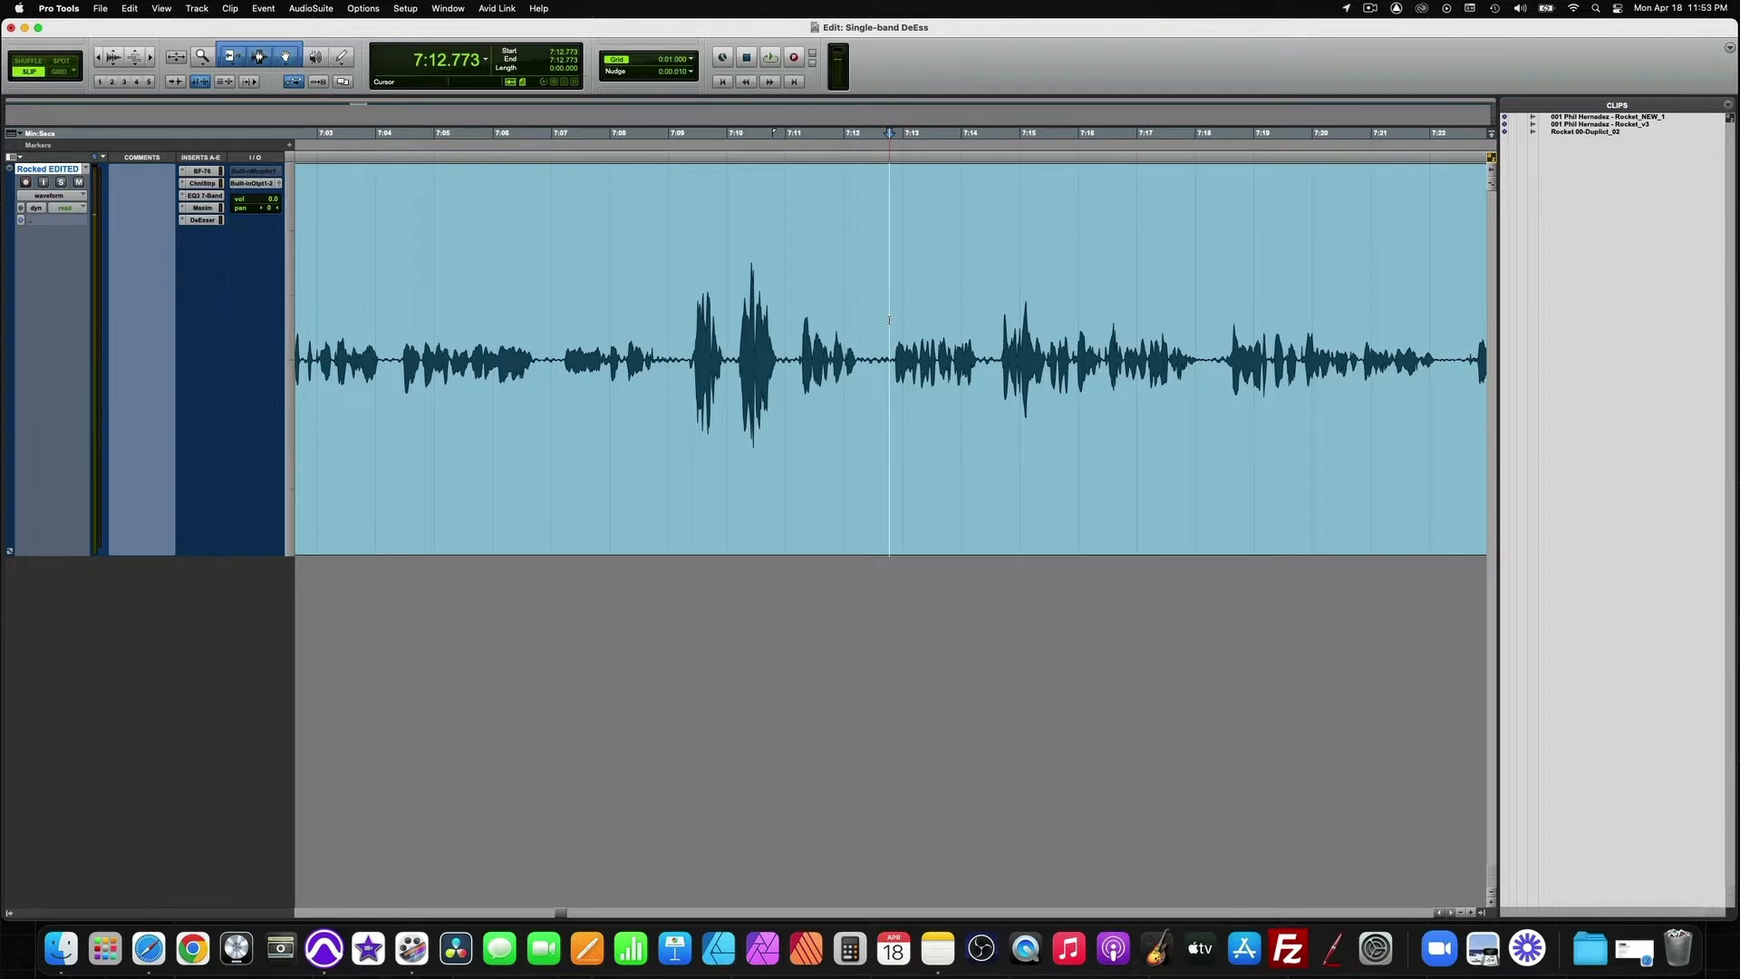
{"action": "key", "text": "space"}
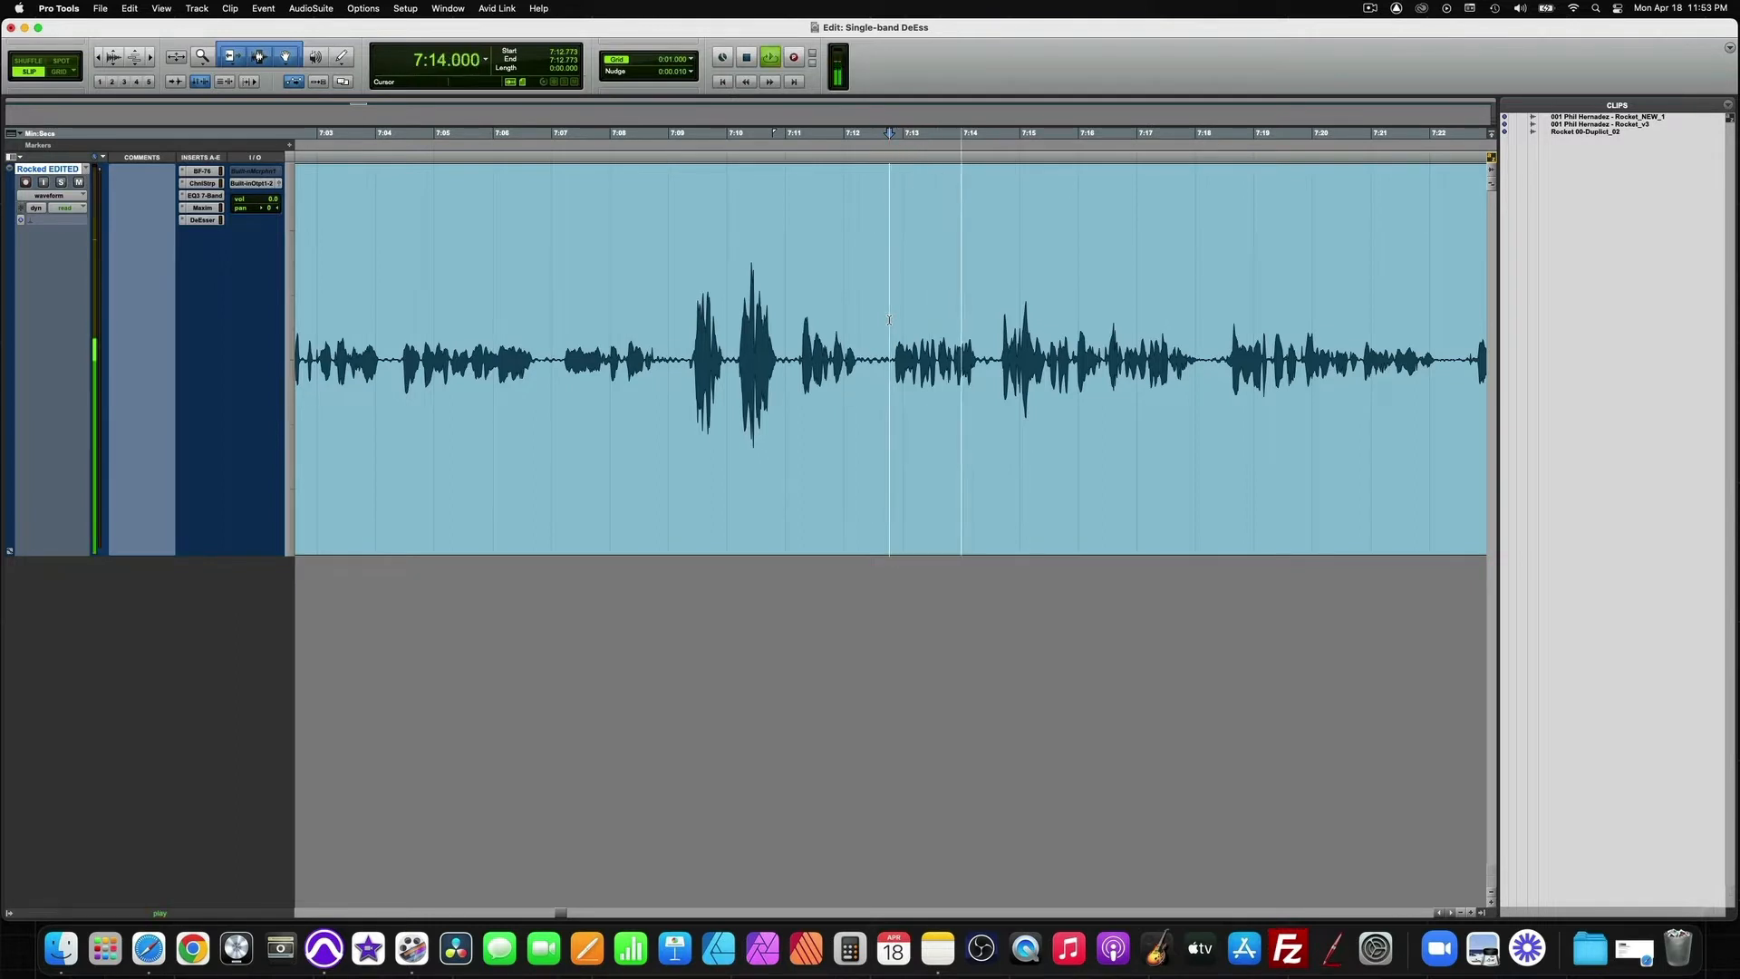
{"action": "key", "text": "space"}
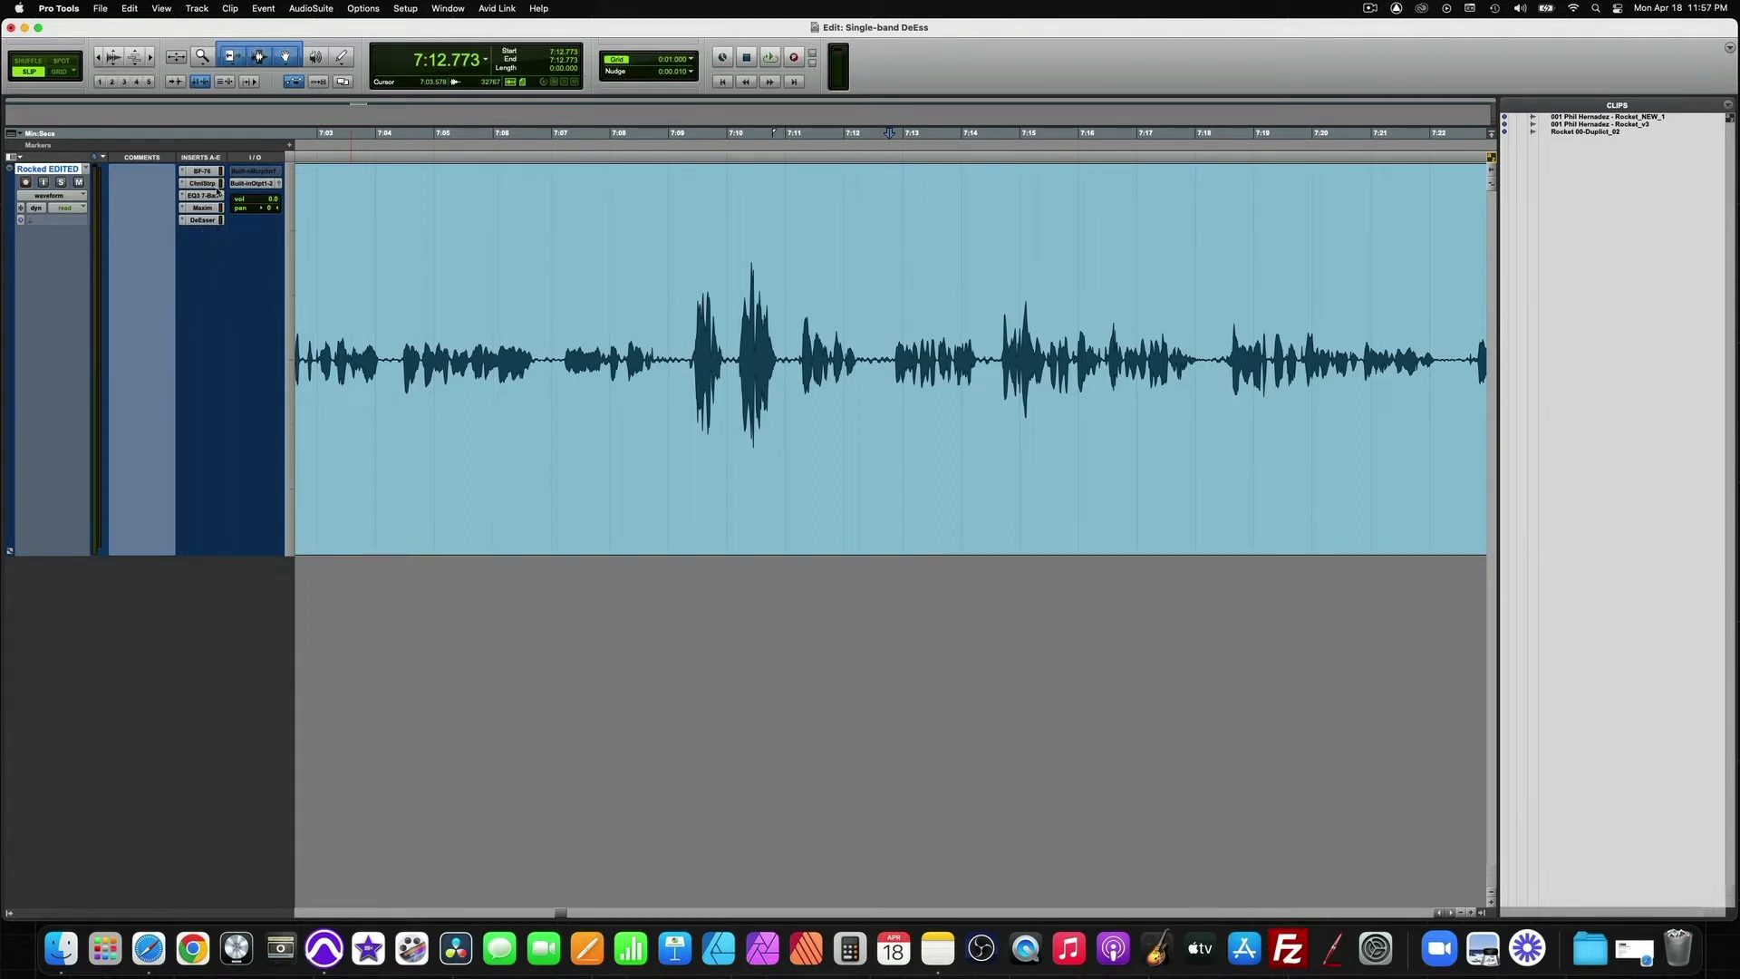
Open the AudioSuite EQ3 1-Band equalizer and move its window clear of the phrase that starts near 7:12.8
{"action": "left_click", "coordinate": [315, 8]}
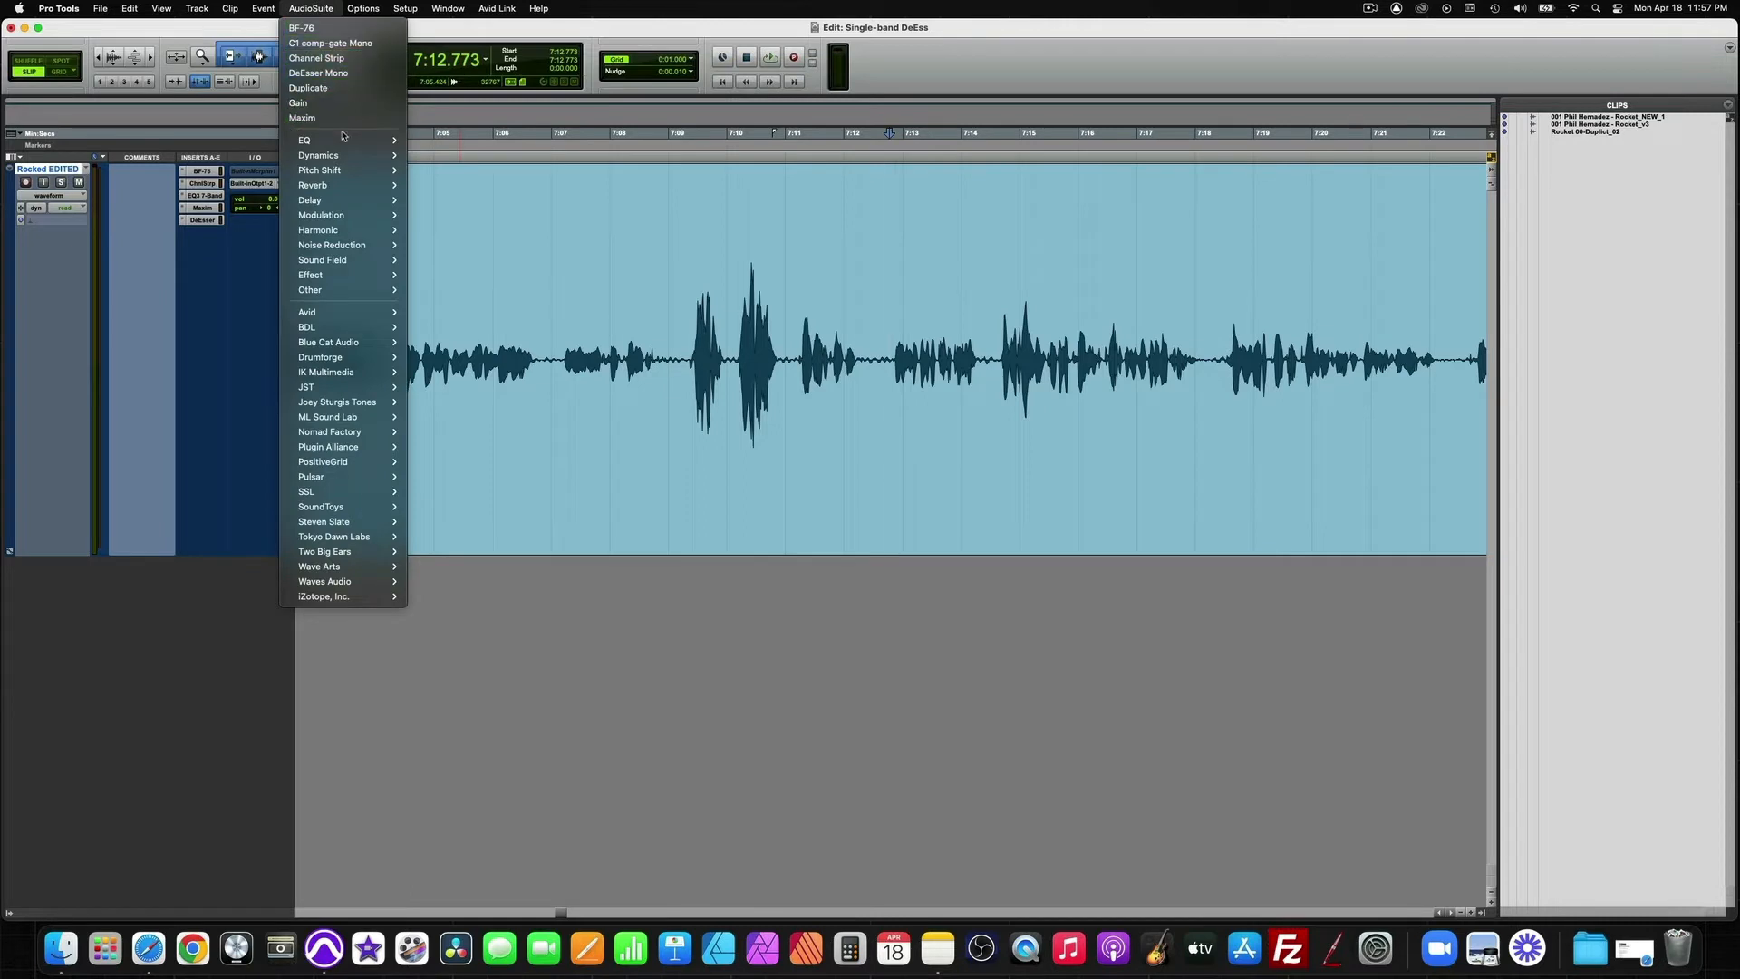
{"action": "mouse_move", "coordinate": [339, 140]}
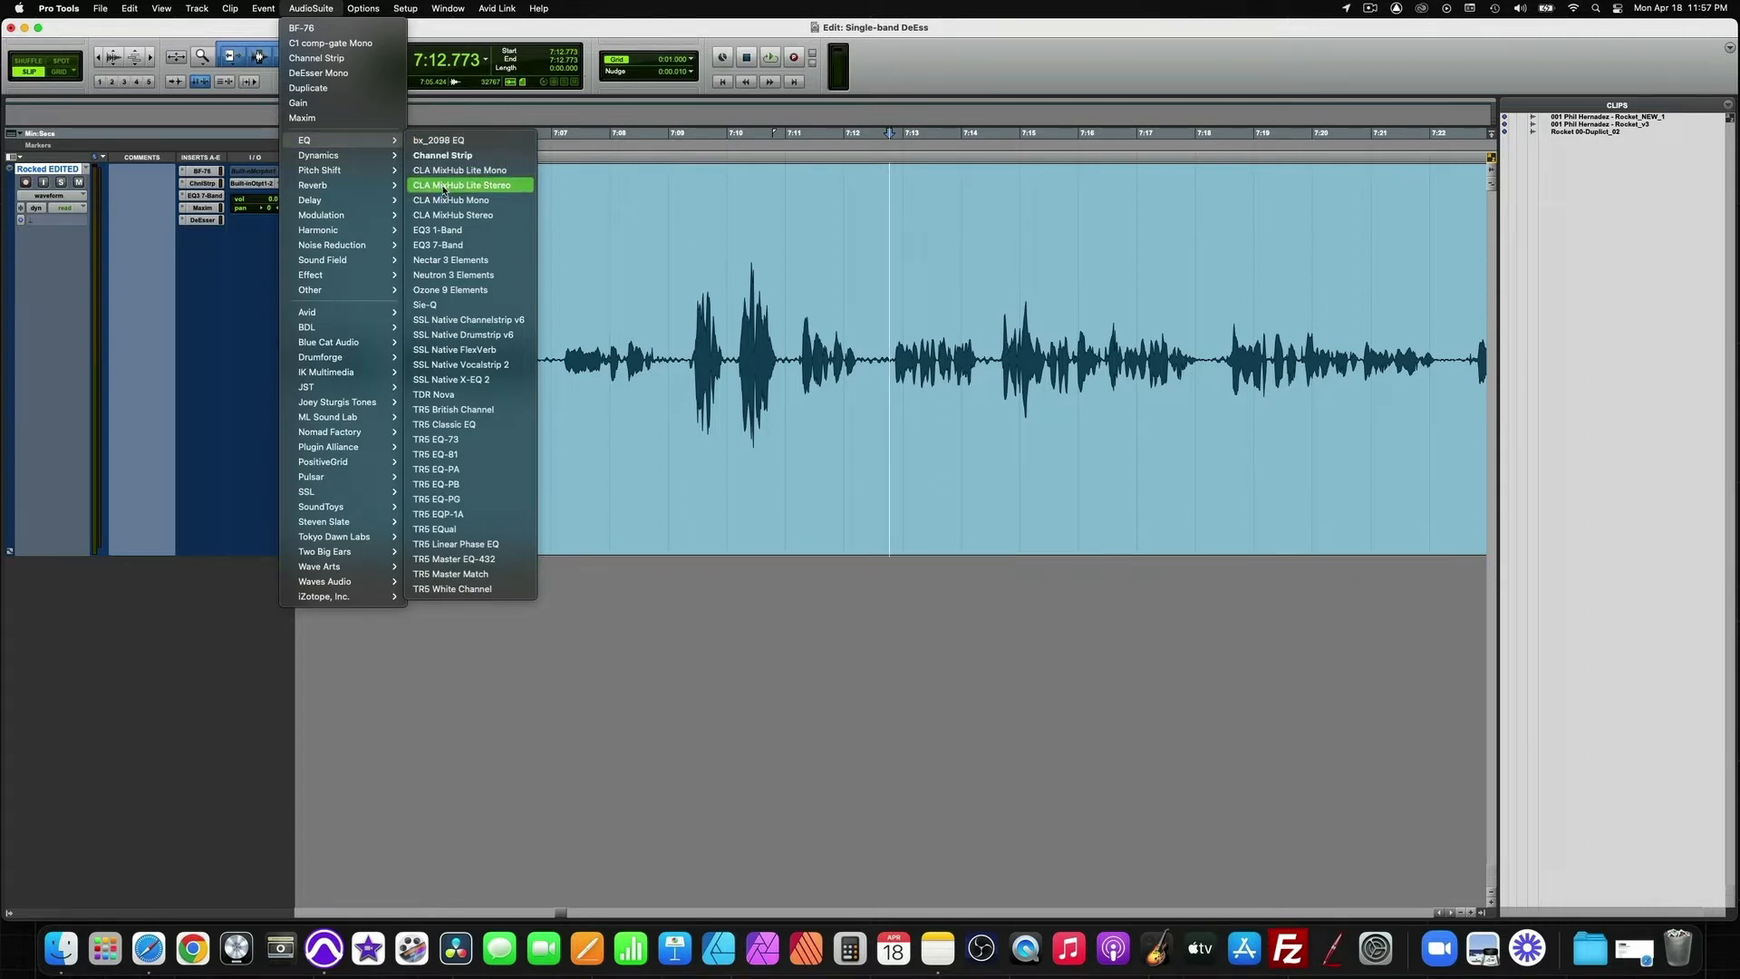
{"action": "left_click", "coordinate": [449, 232]}
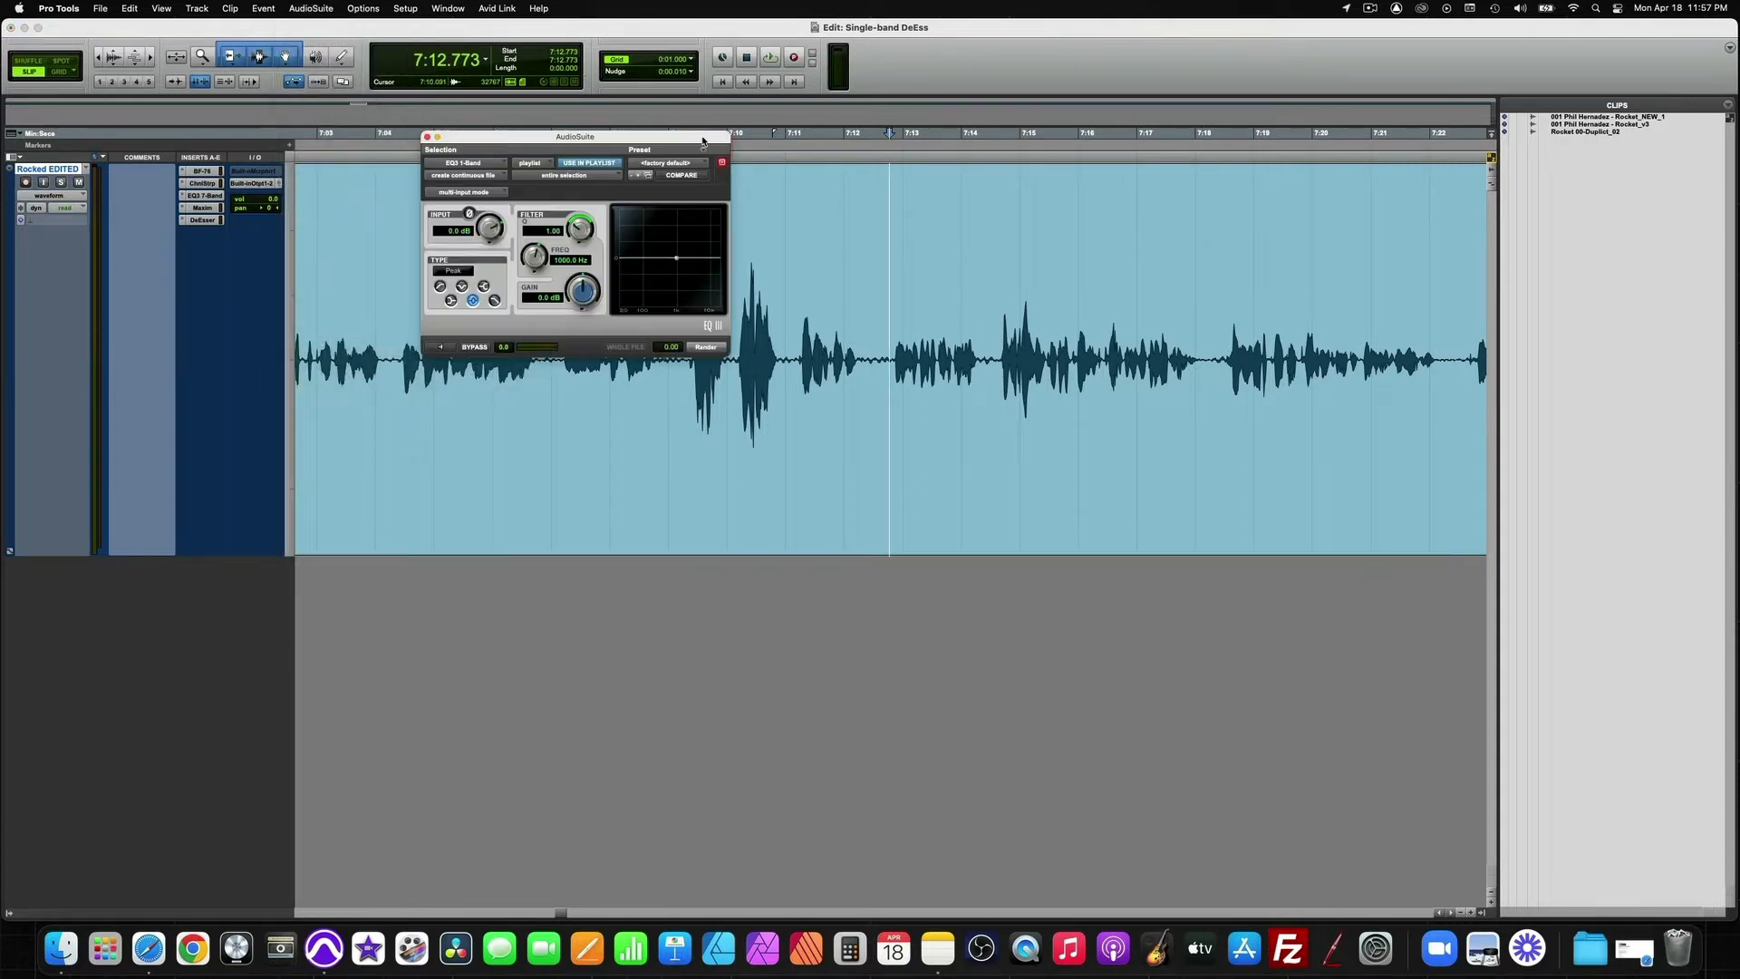
{"action": "left_click_drag", "start_coordinate": [703, 143], "coordinate": [1119, 71]}
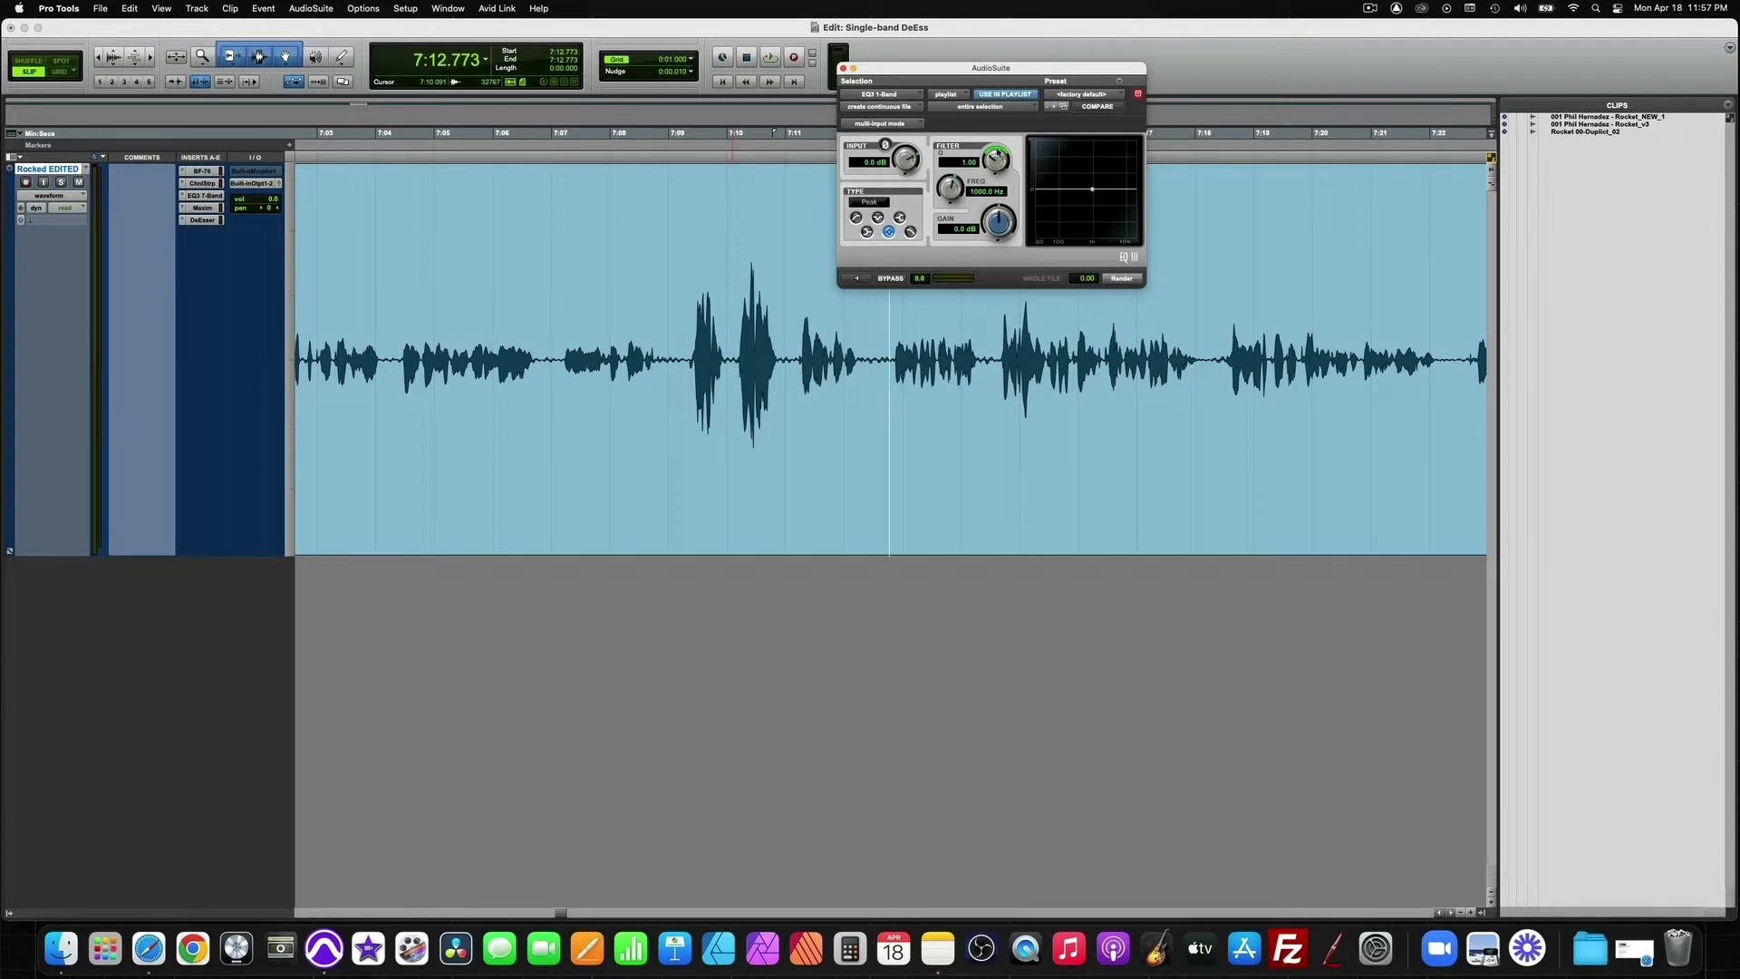
Locate the sibilant sound in the phrase by ear and select it, from about 7:13.055 to 7:13.172
{"action": "left_click", "coordinate": [884, 313]}
{"action": "key", "text": "space"}
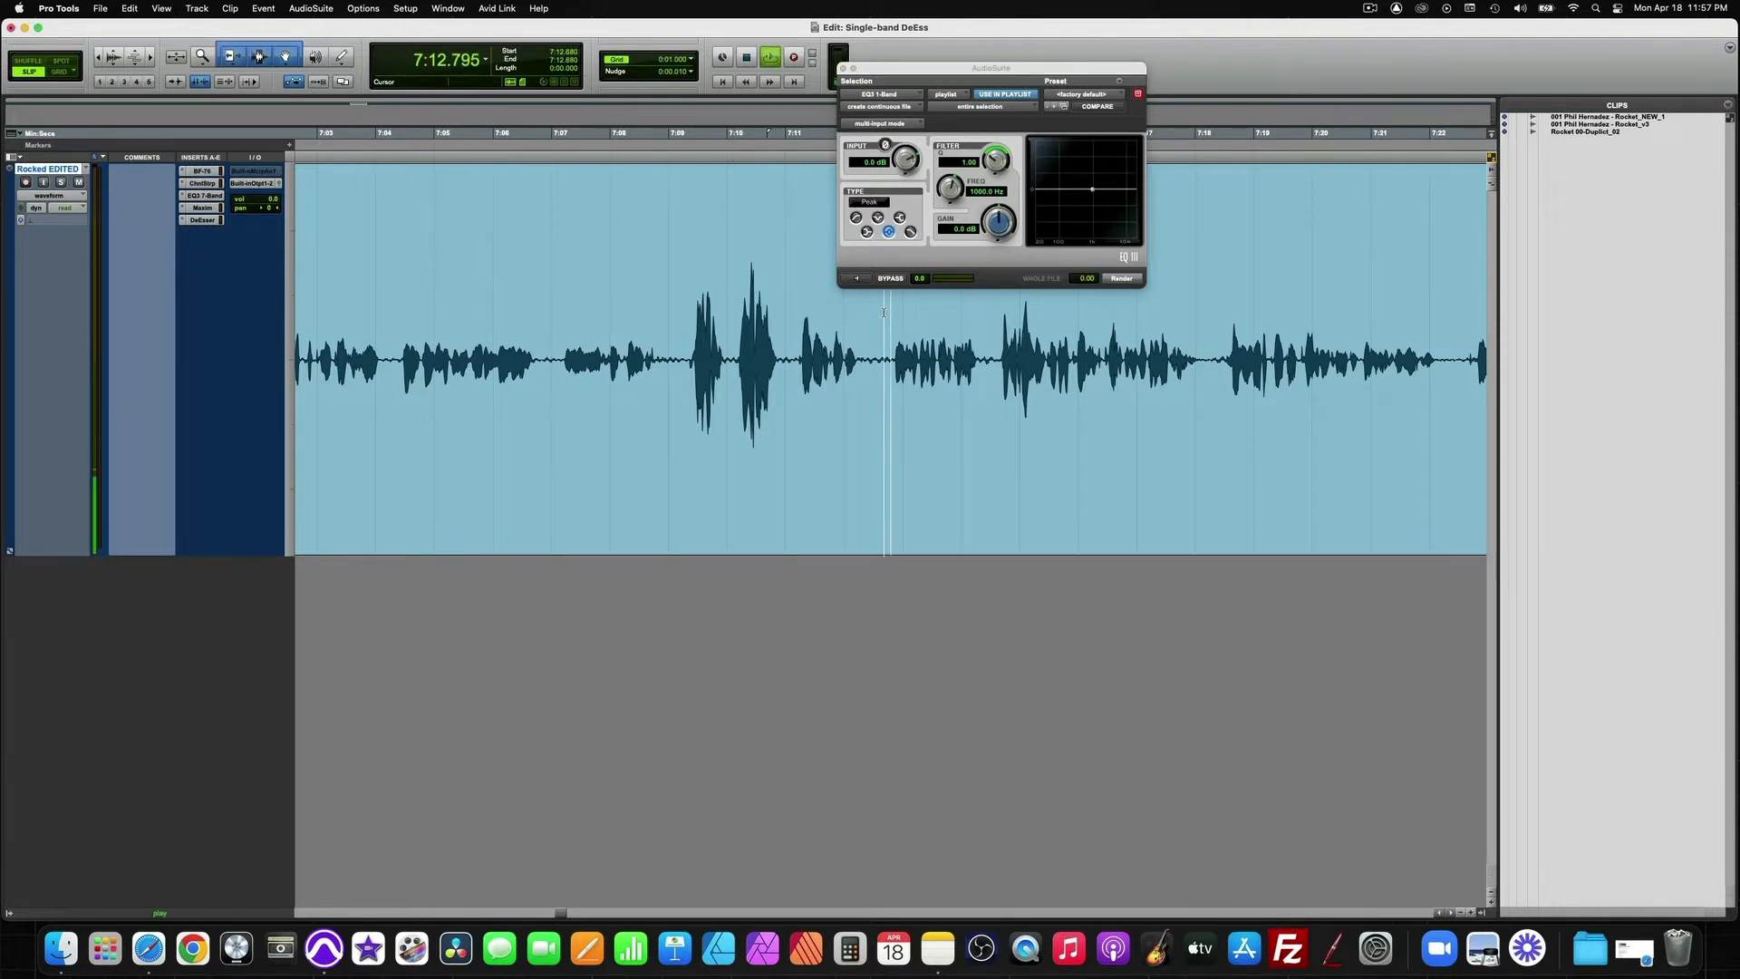
{"action": "key", "text": "space"}
{"action": "left_click", "coordinate": [907, 332]}
{"action": "key", "text": "super+bracketright"}
{"action": "key", "text": "super+bracketright"}
{"action": "key", "text": "super+bracketright"}
{"action": "key", "text": "super+bracketright"}
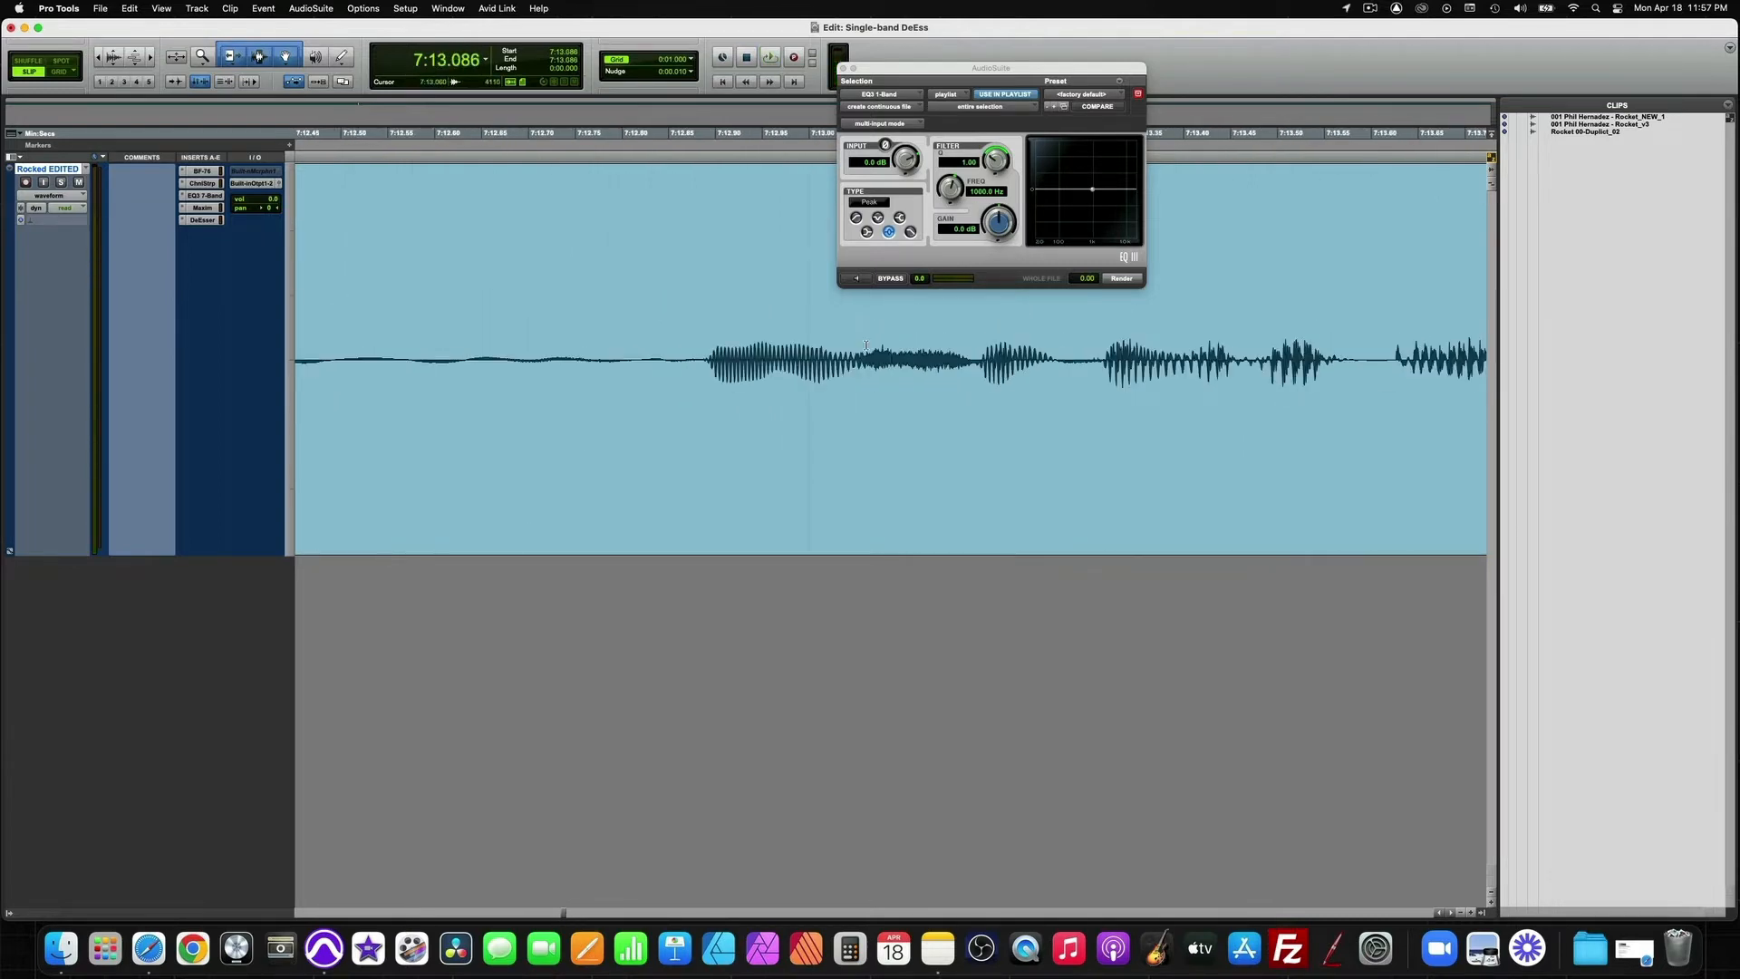
{"action": "left_click_drag", "start_coordinate": [861, 345], "coordinate": [970, 332]}
{"action": "key", "text": "space"}
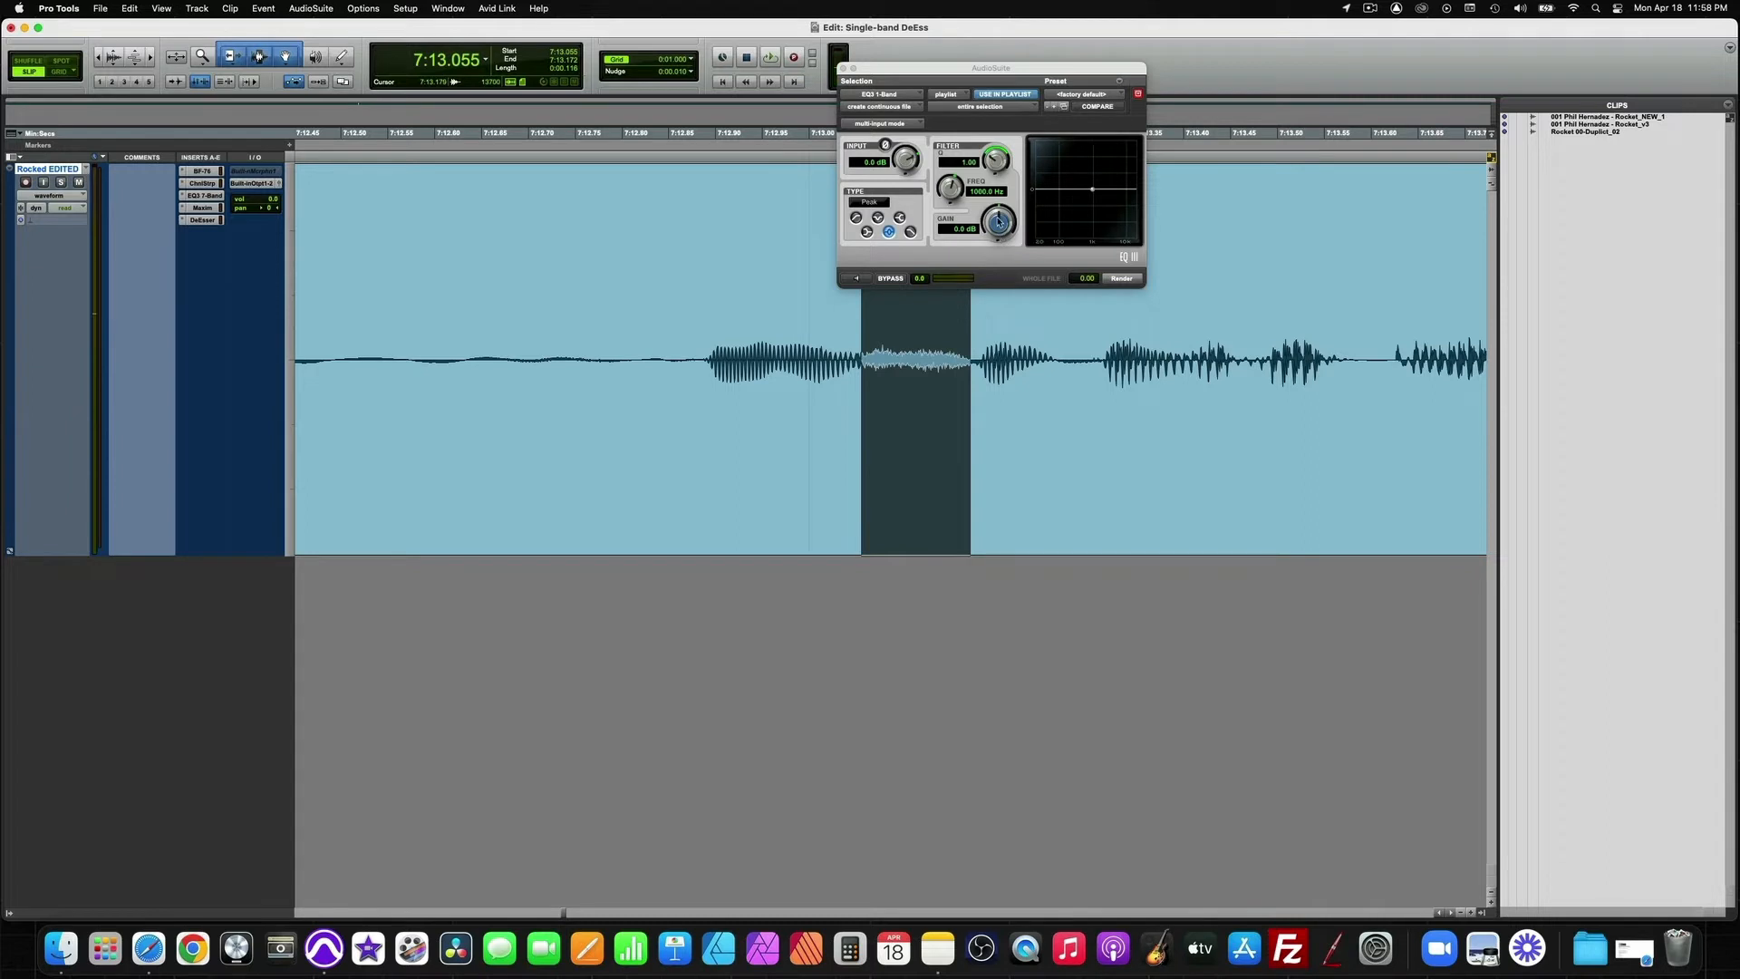
Set the EQ to a narrow 18 dB boost and sweep its frequency to 7.25 kHz while previewing the selected sibilance
{"action": "left_click_drag", "start_coordinate": [1001, 220], "coordinate": [999, 117]}
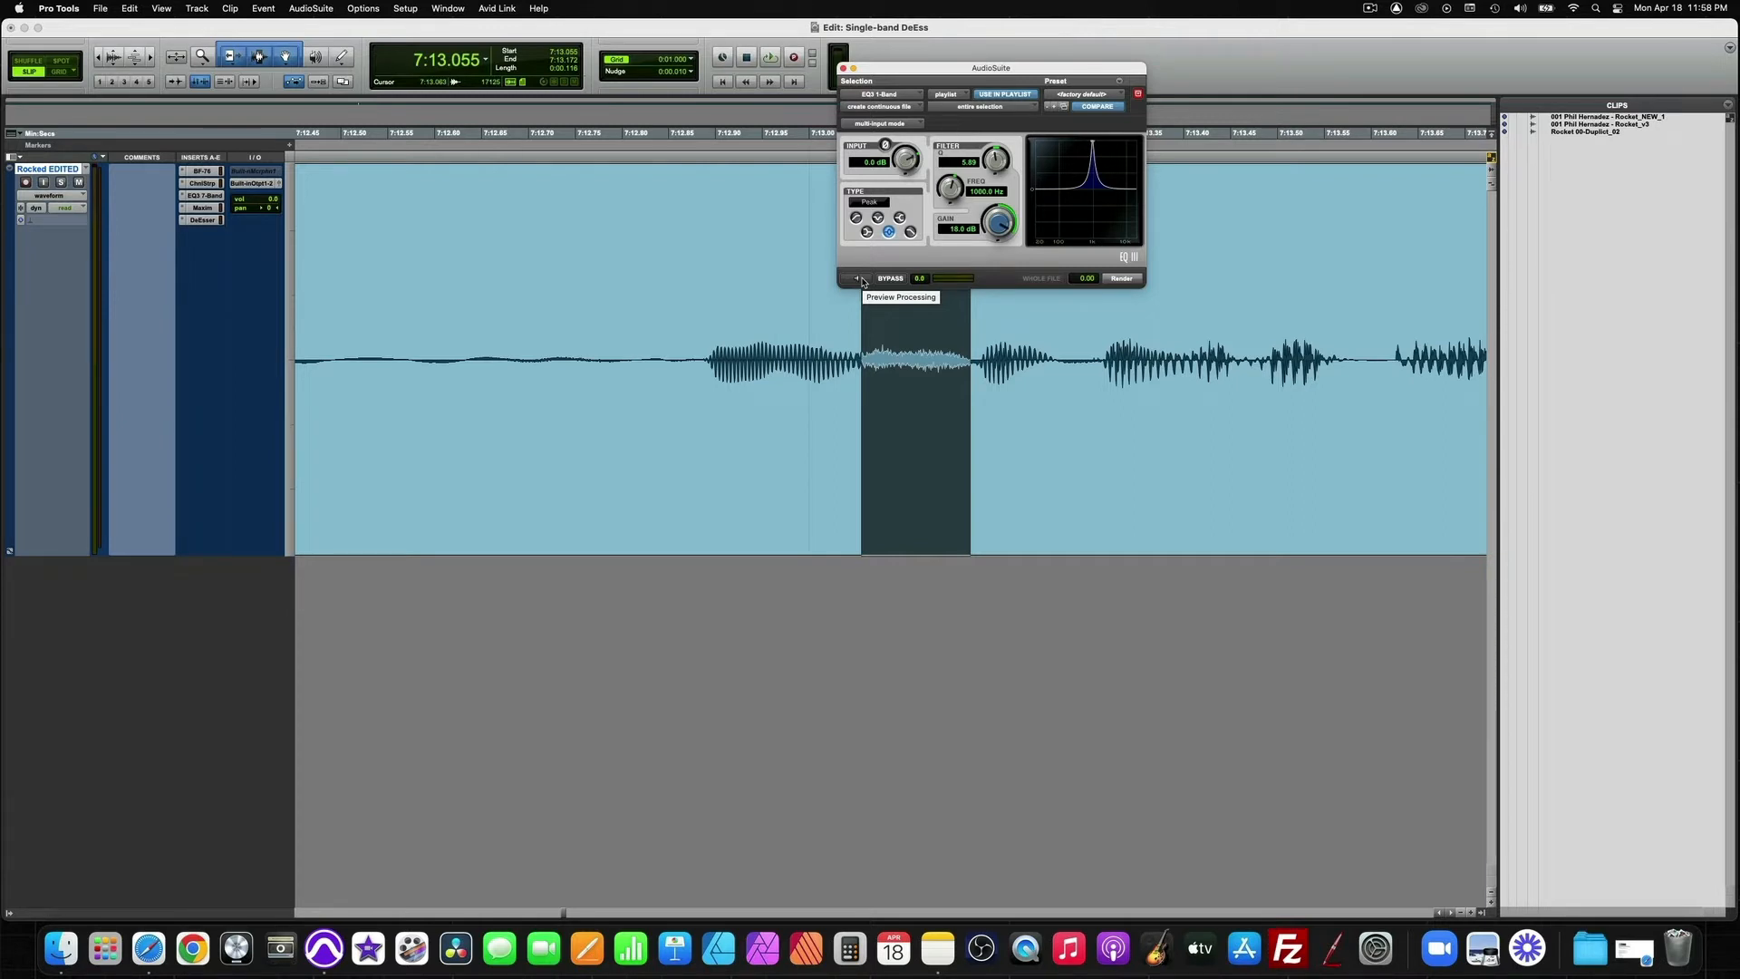
{"action": "left_click", "coordinate": [859, 278]}
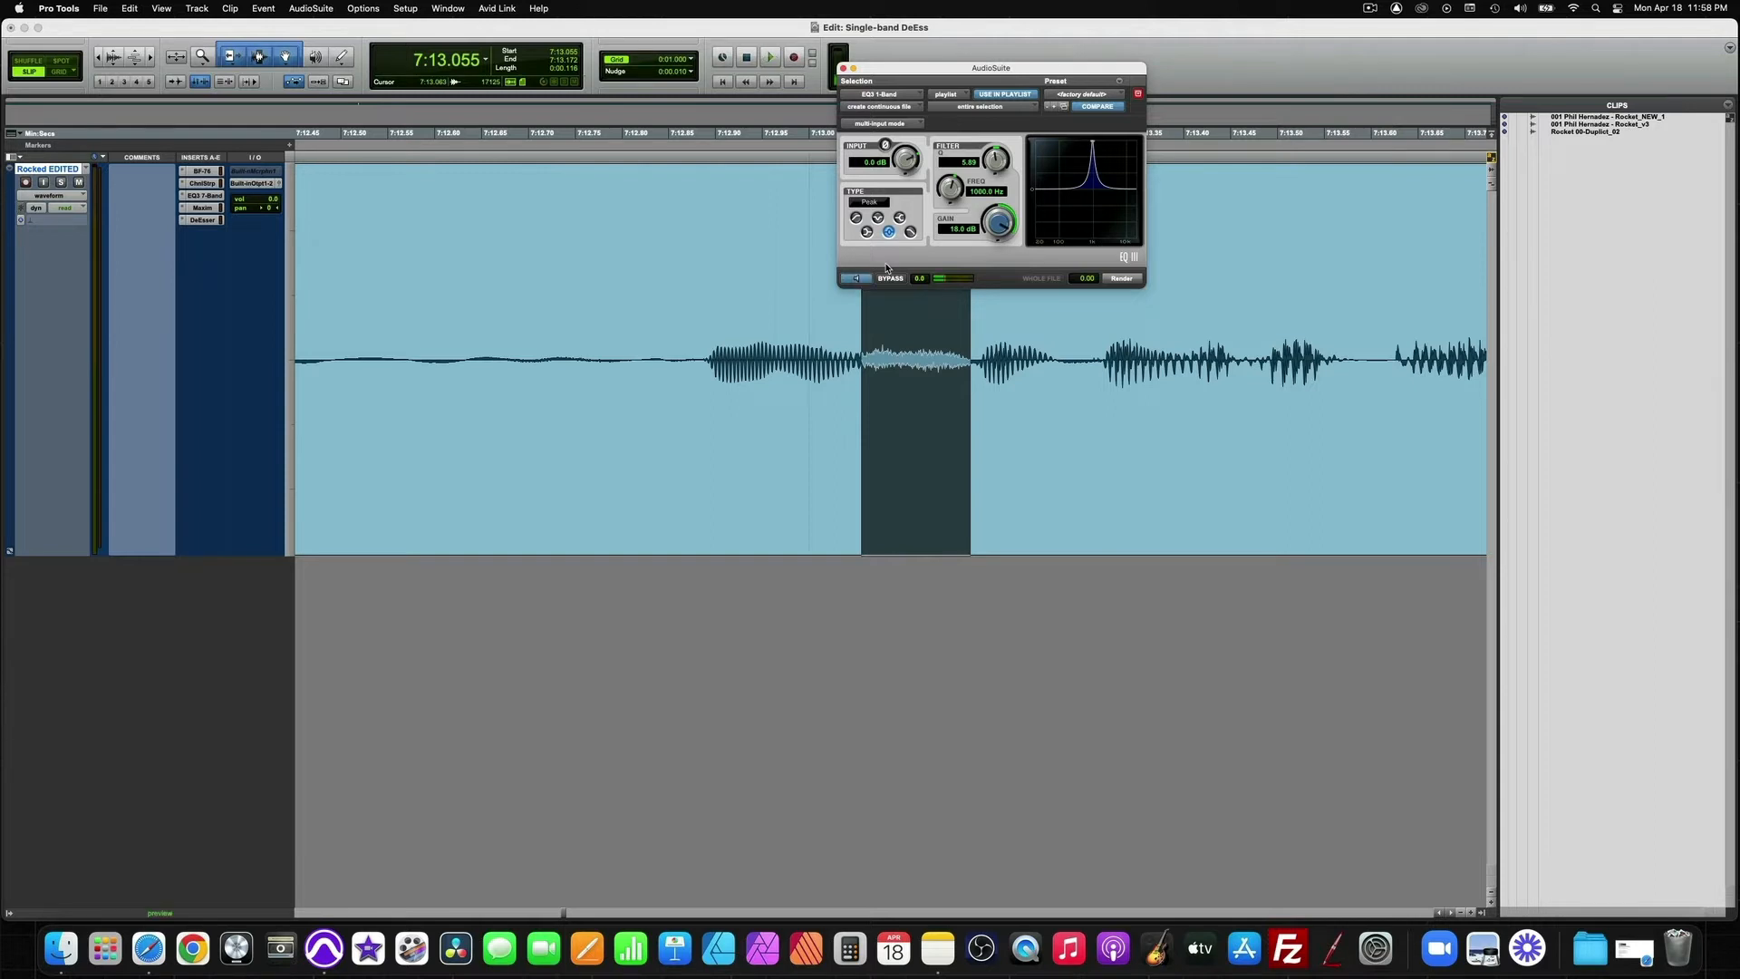
{"action": "left_click_drag", "start_coordinate": [953, 194], "coordinate": [963, 138]}
{"action": "key", "text": "space"}
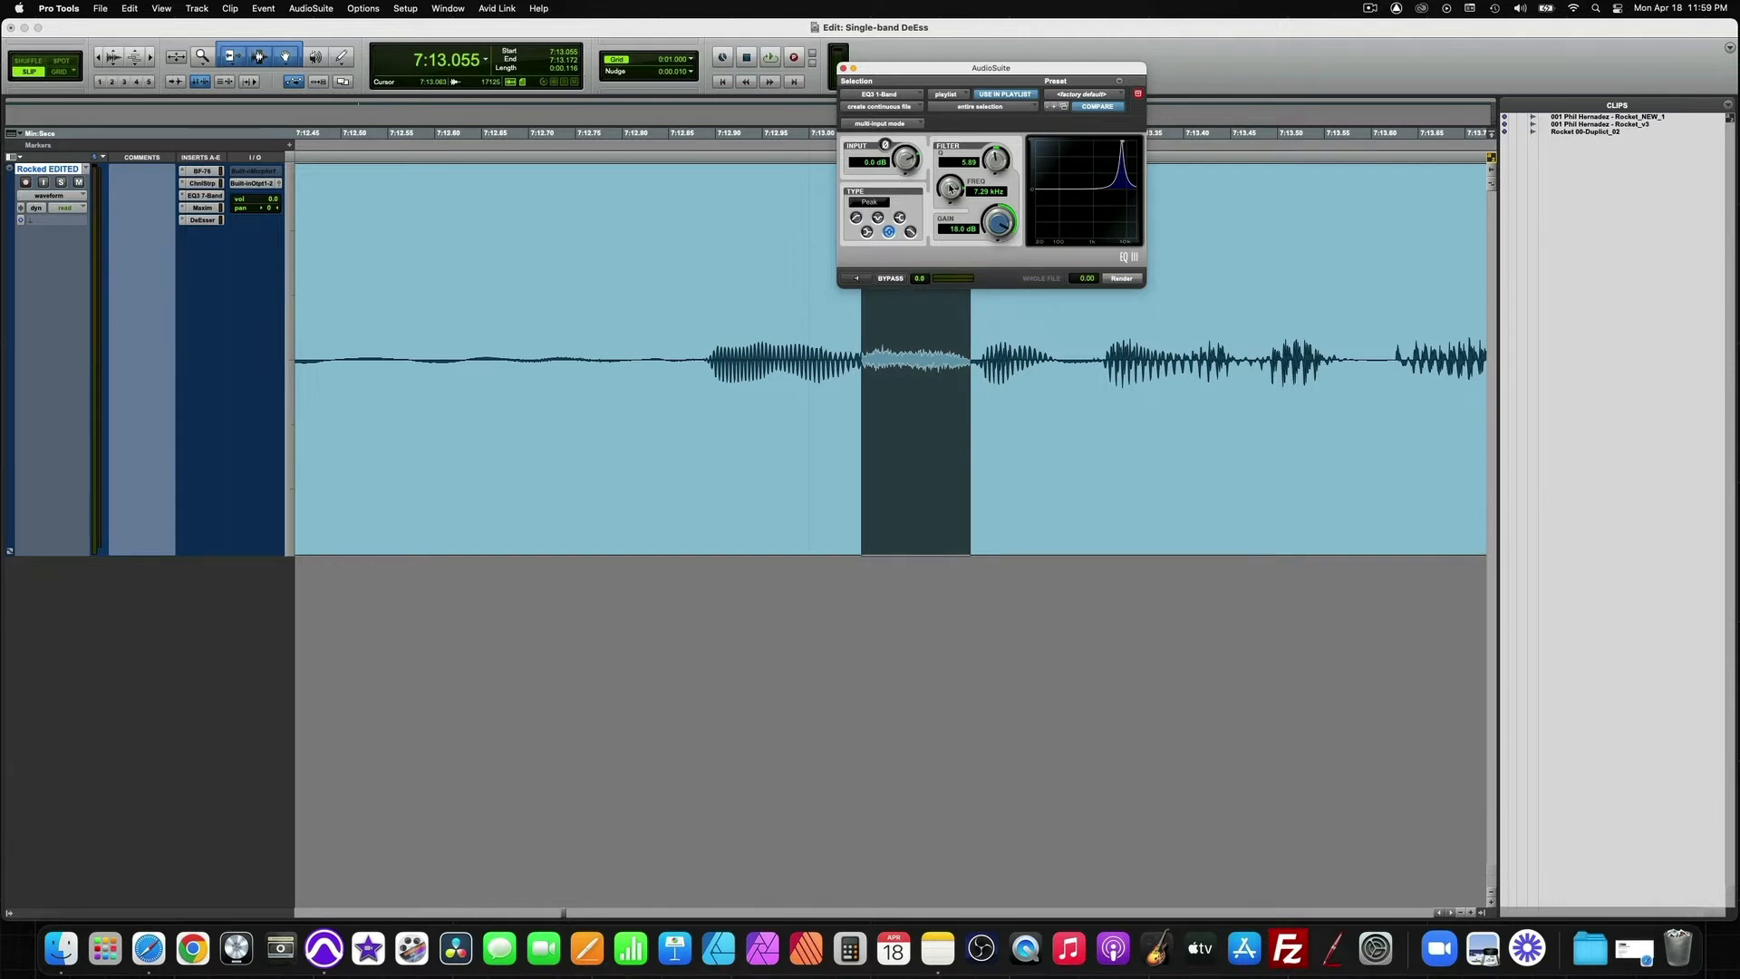
Preview the sibilance again and fine-tune the EQ frequency around 7.41 kHz, ending at 7.25 kHz
{"action": "key", "text": "space"}
{"action": "left_click_drag", "start_coordinate": [952, 194], "coordinate": [952, 194]}
{"action": "key", "text": "space"}
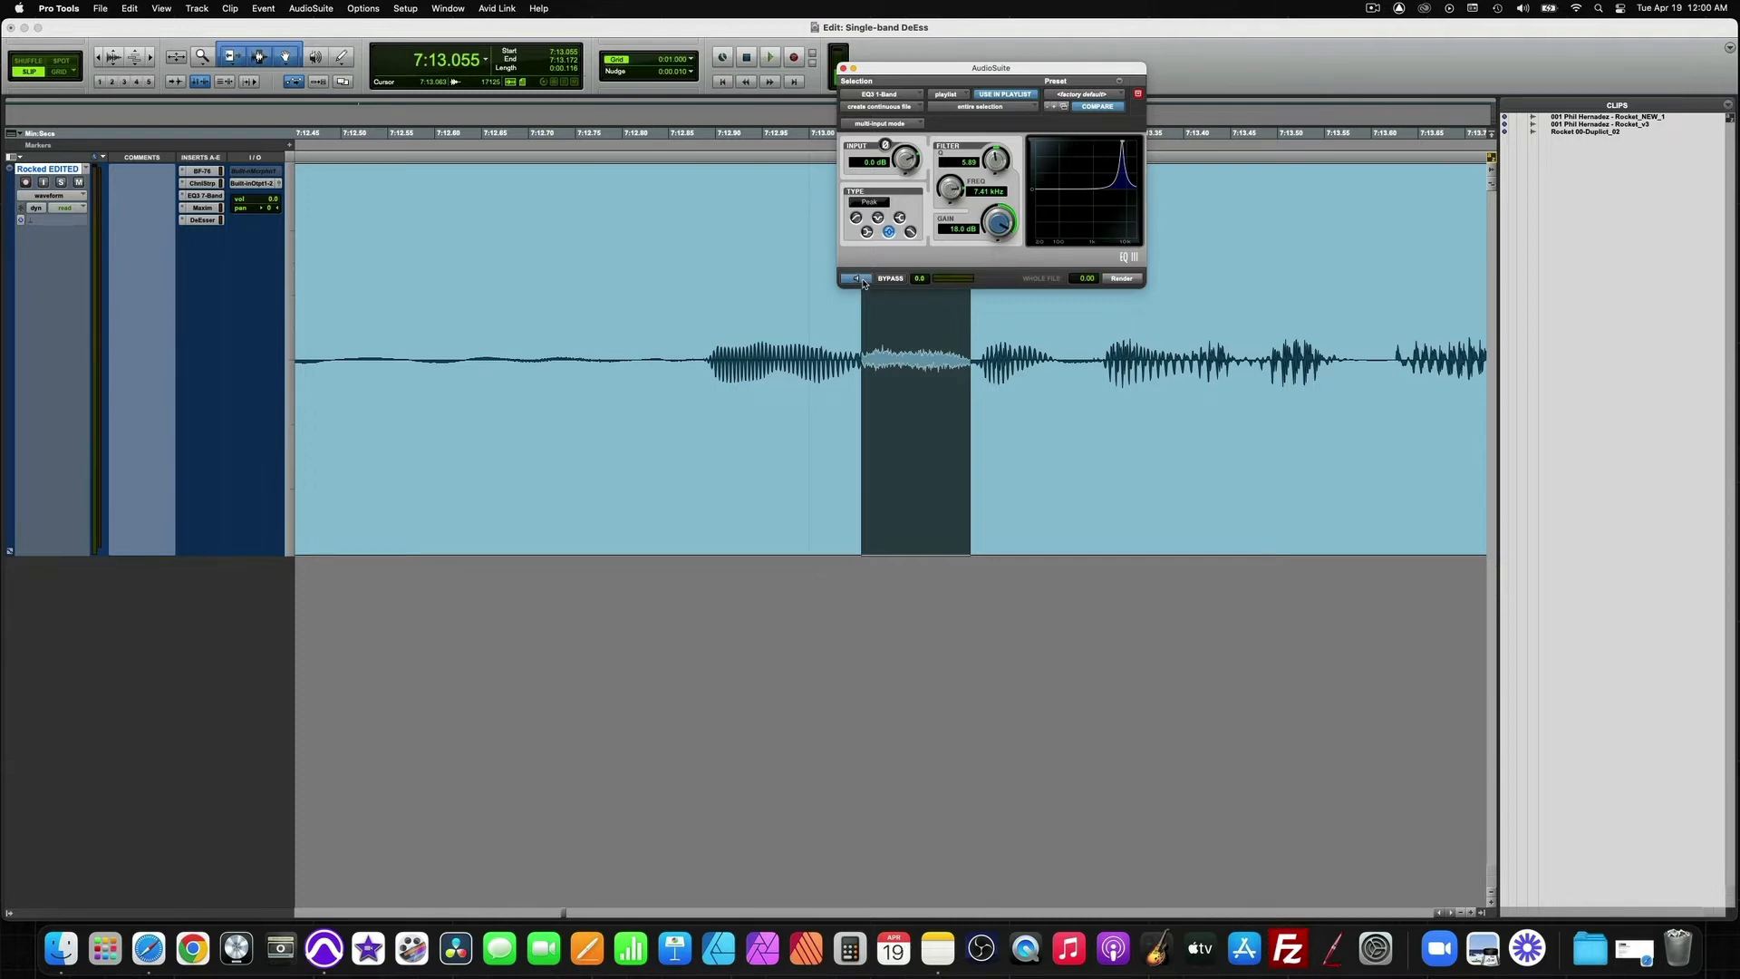
{"action": "left_click_drag", "start_coordinate": [947, 183], "coordinate": [950, 190]}
{"action": "left_click_drag", "start_coordinate": [950, 192], "coordinate": [950, 193]}
Select the whole phrase from about 7:12.848 to 7:14.323 and preview it while checking the EQ's boosted frequency
{"action": "left_click", "coordinate": [692, 303]}
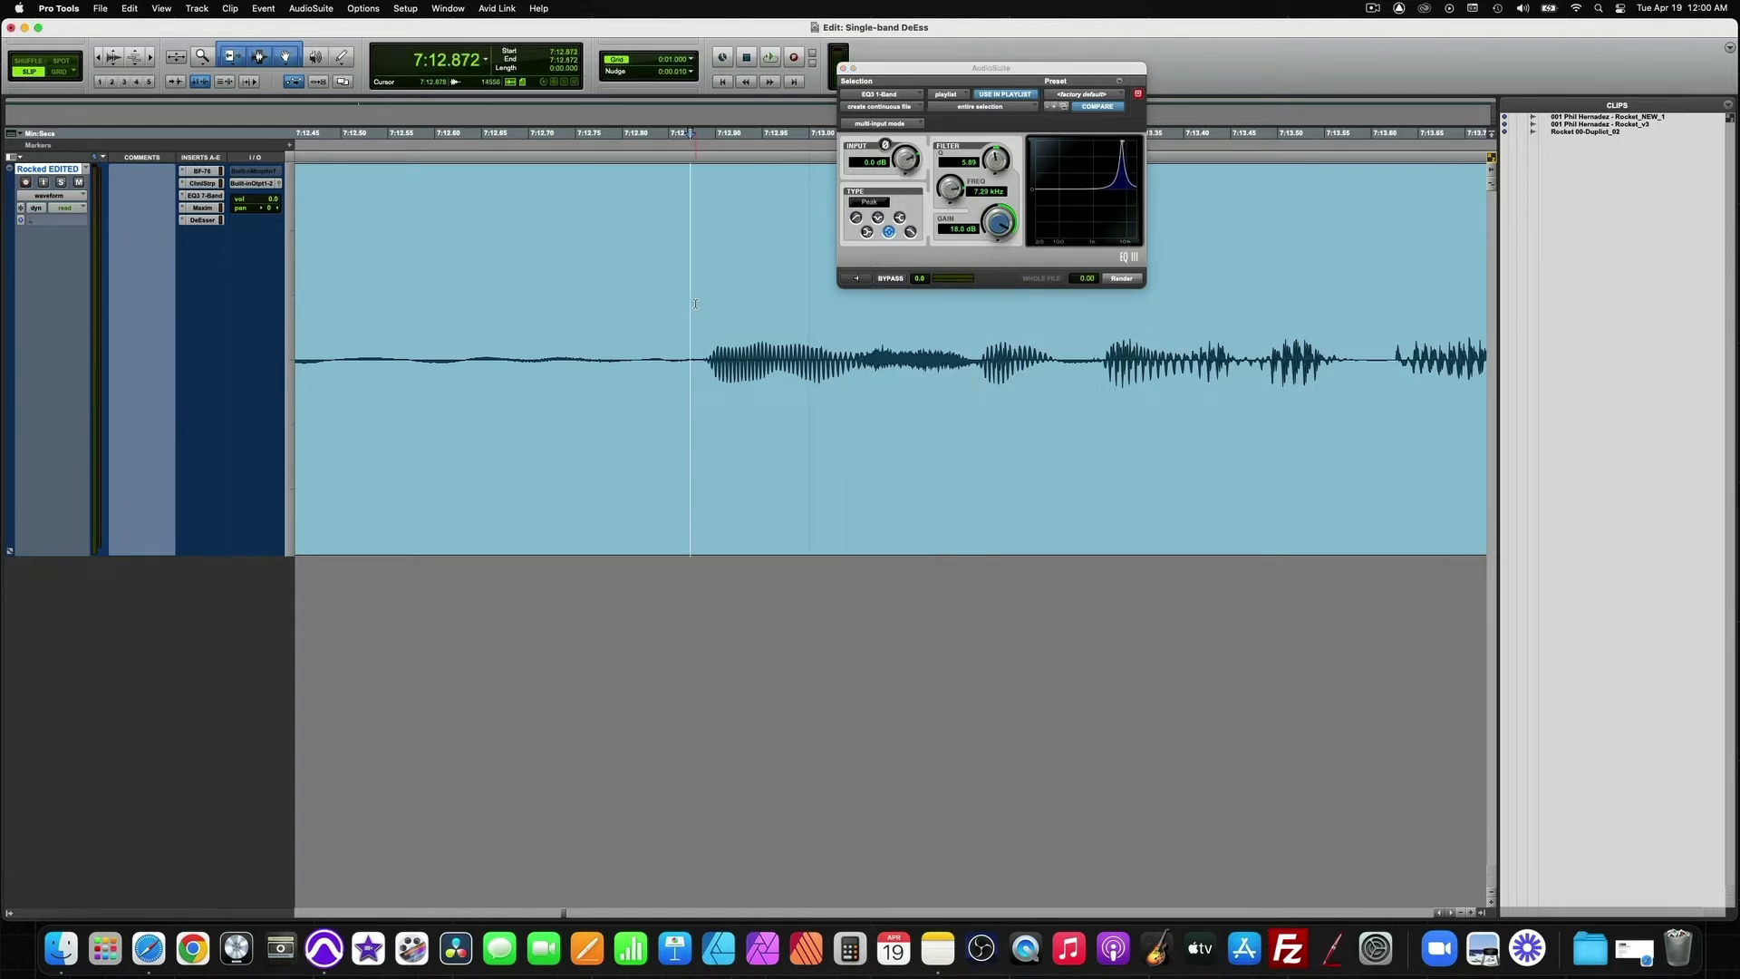
{"action": "key", "text": "super+bracketleft"}
{"action": "key", "text": "super+bracketleft"}
{"action": "key", "text": "super+bracketleft"}
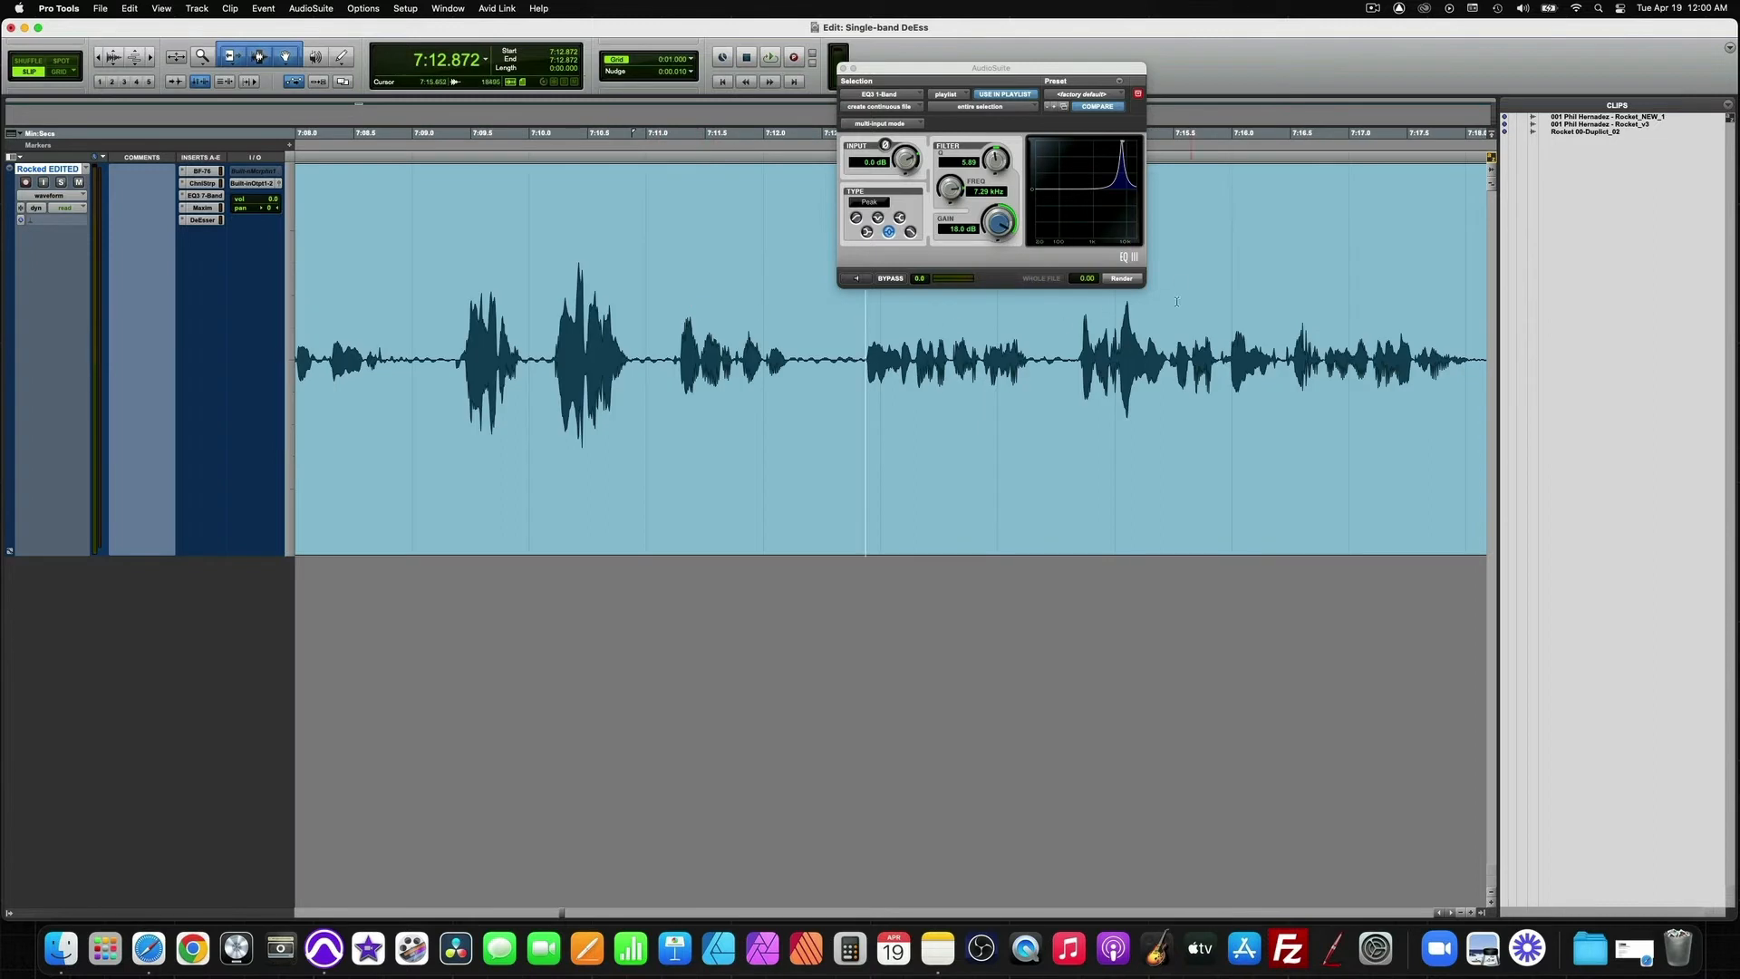
{"action": "left_click_drag", "start_coordinate": [1074, 333], "coordinate": [978, 333]}
{"action": "left_click_drag", "start_coordinate": [978, 332], "coordinate": [874, 333]}
{"action": "left_click", "coordinate": [856, 278]}
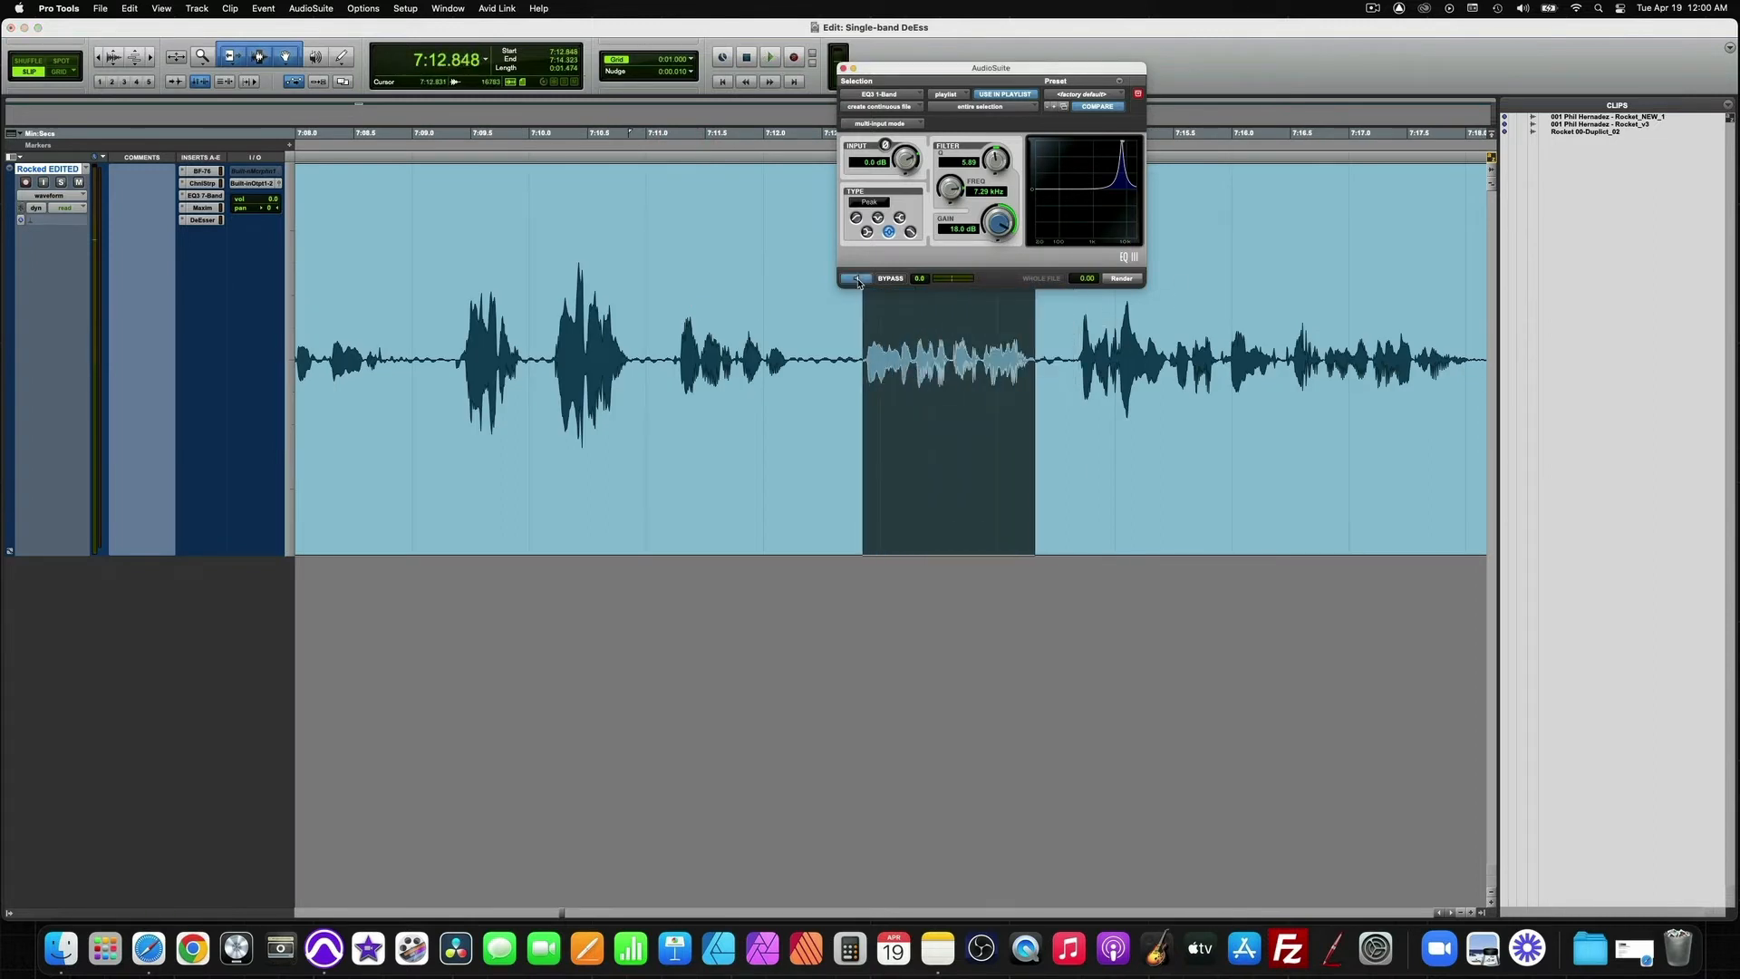
{"action": "left_click_drag", "start_coordinate": [936, 188], "coordinate": [946, 198]}
{"action": "left_click_drag", "start_coordinate": [946, 196], "coordinate": [946, 198]}
{"action": "left_click", "coordinate": [261, 241]}
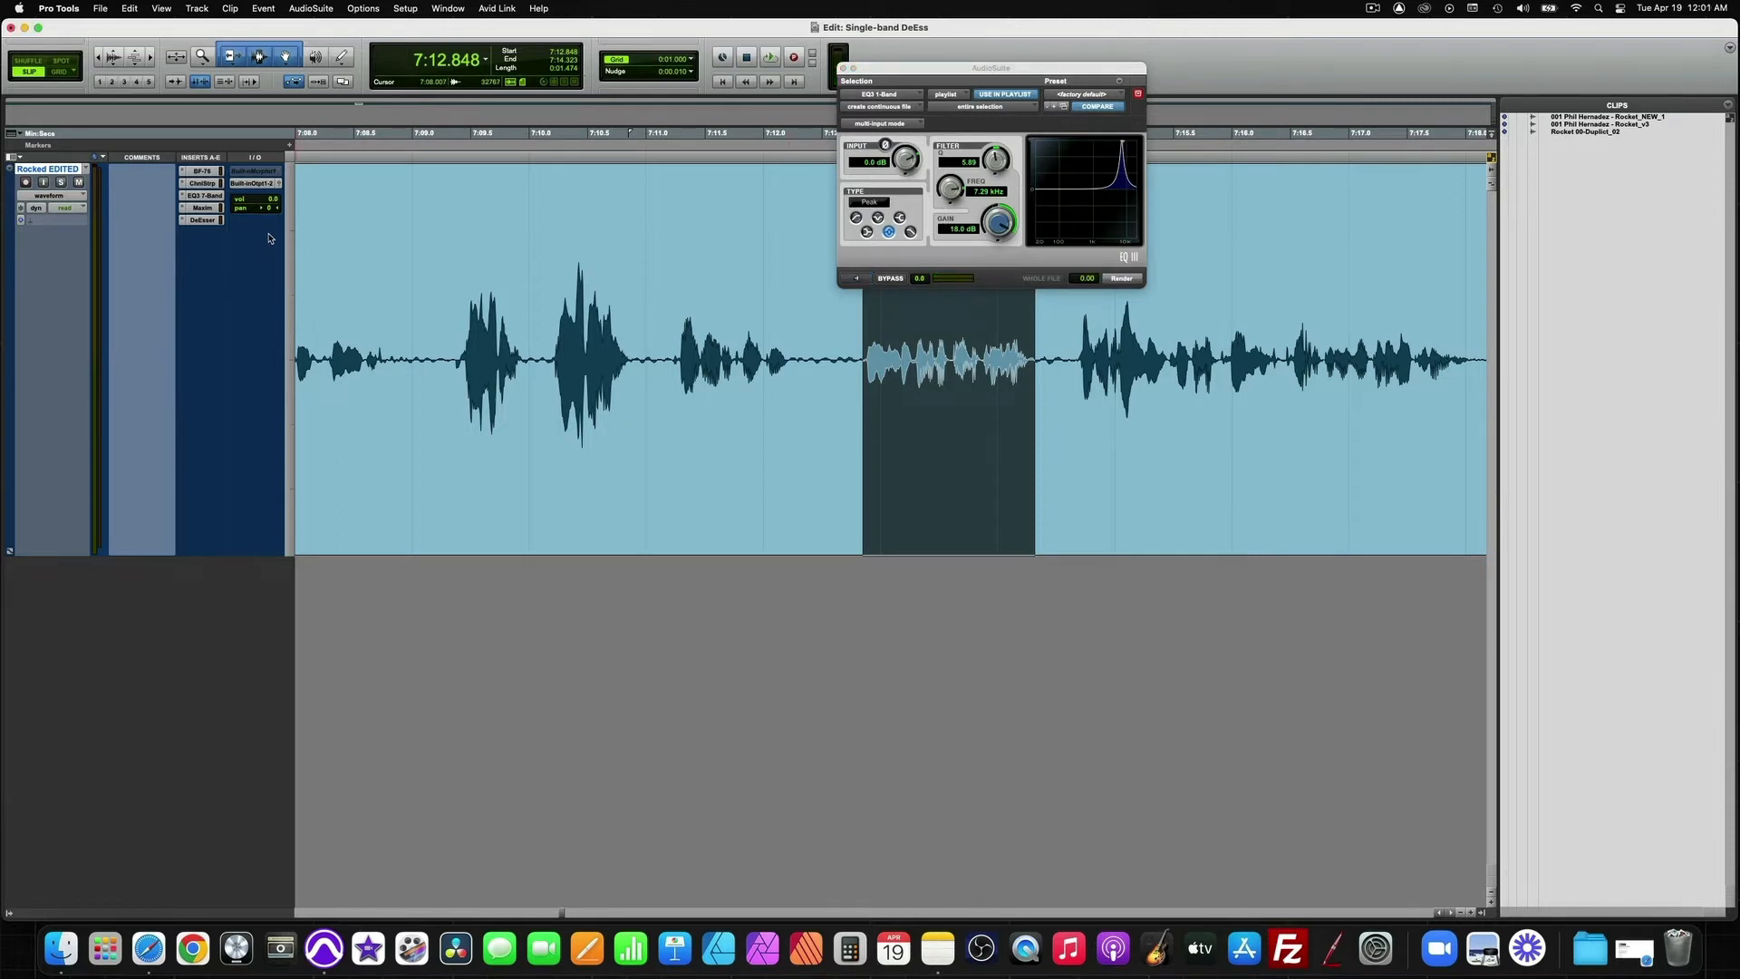
Open the track's DeEsser insert and try a much lower threshold while playing the selected phrase
{"action": "left_click", "coordinate": [207, 223]}
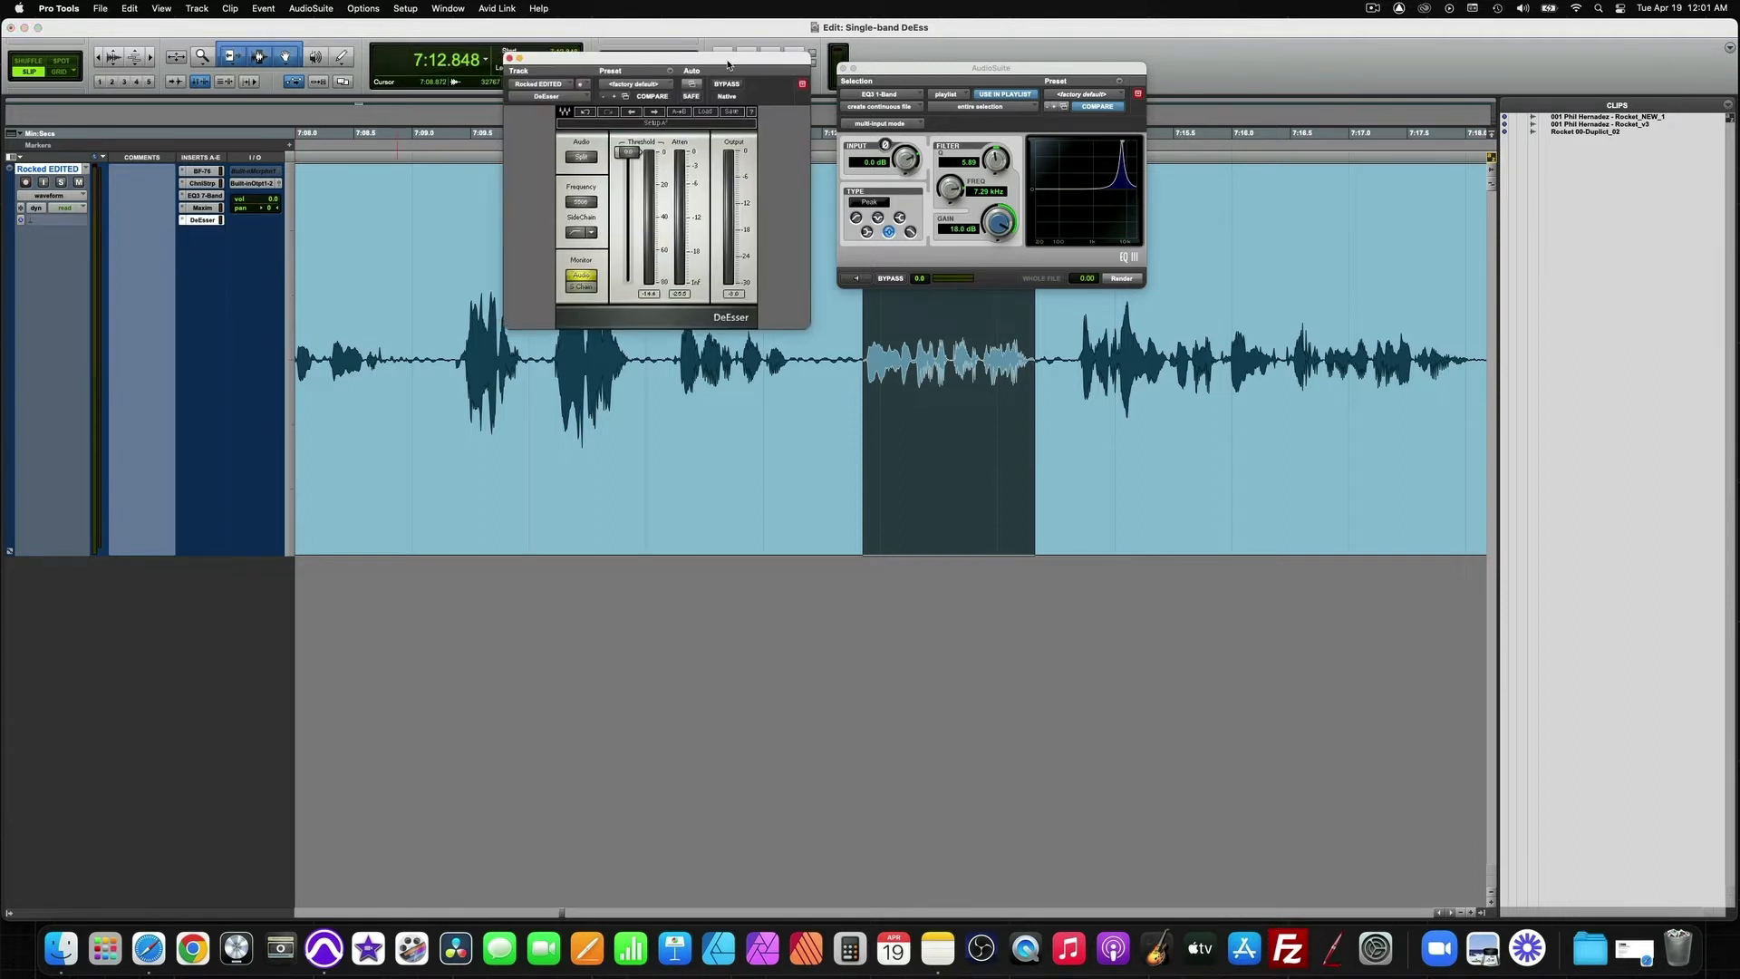
{"action": "left_click_drag", "start_coordinate": [732, 60], "coordinate": [757, 72]}
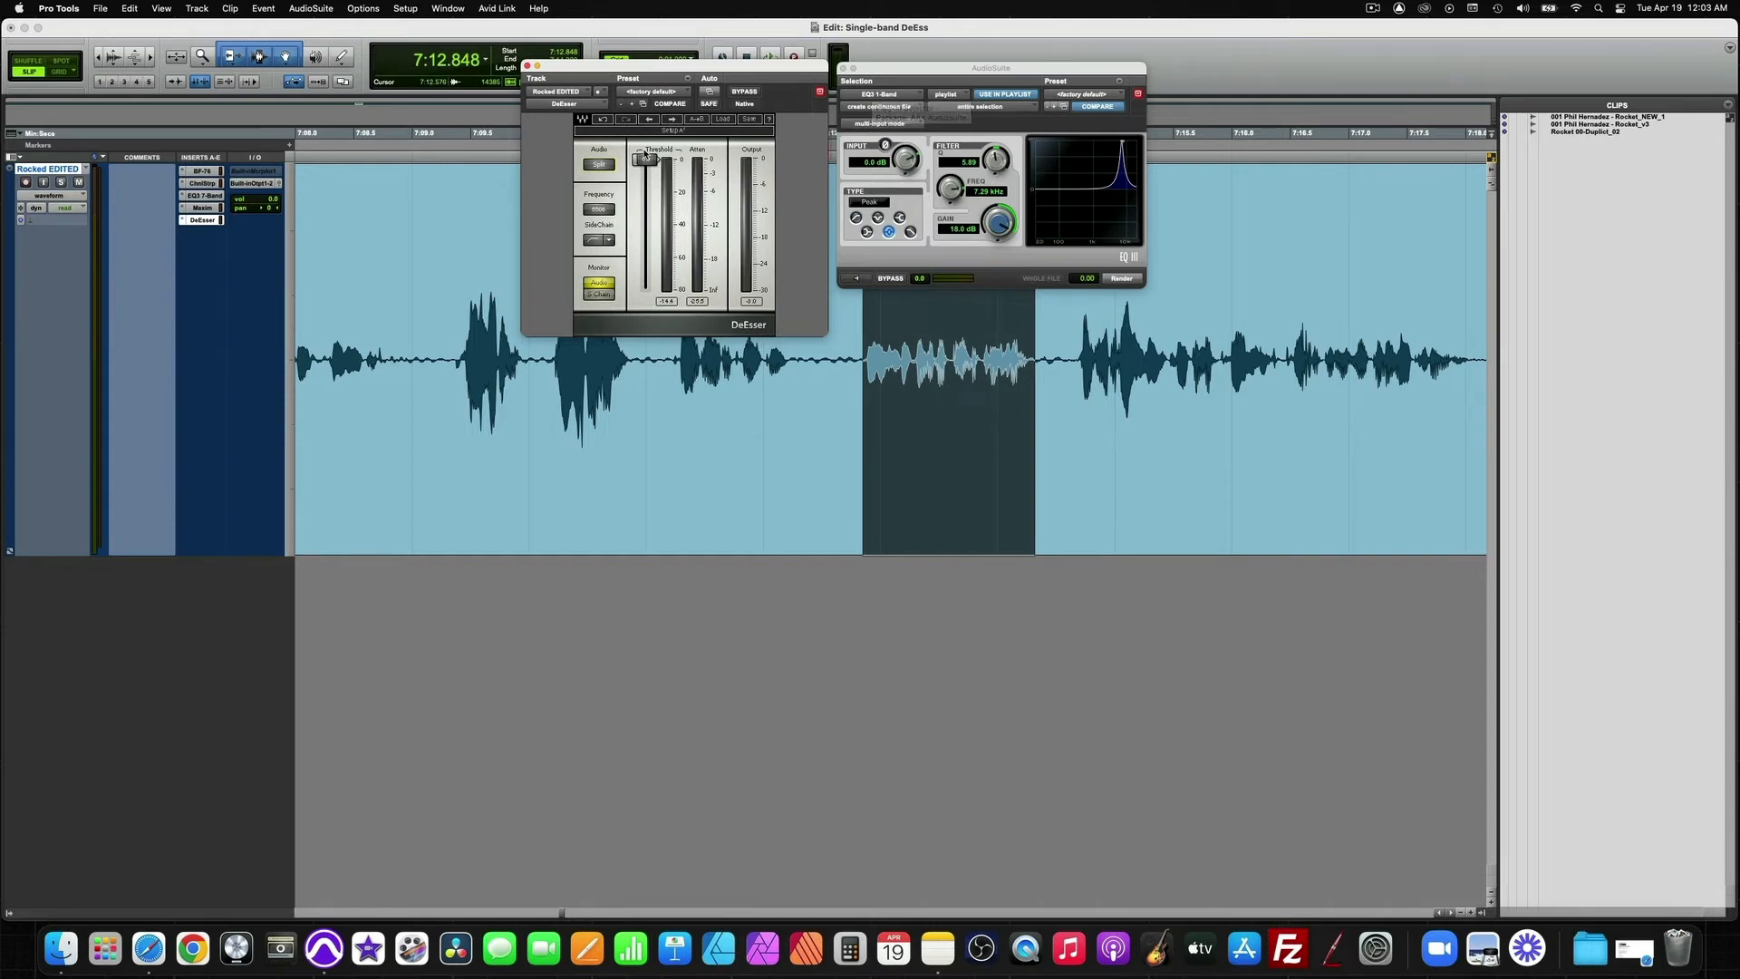
{"action": "key", "text": "space"}
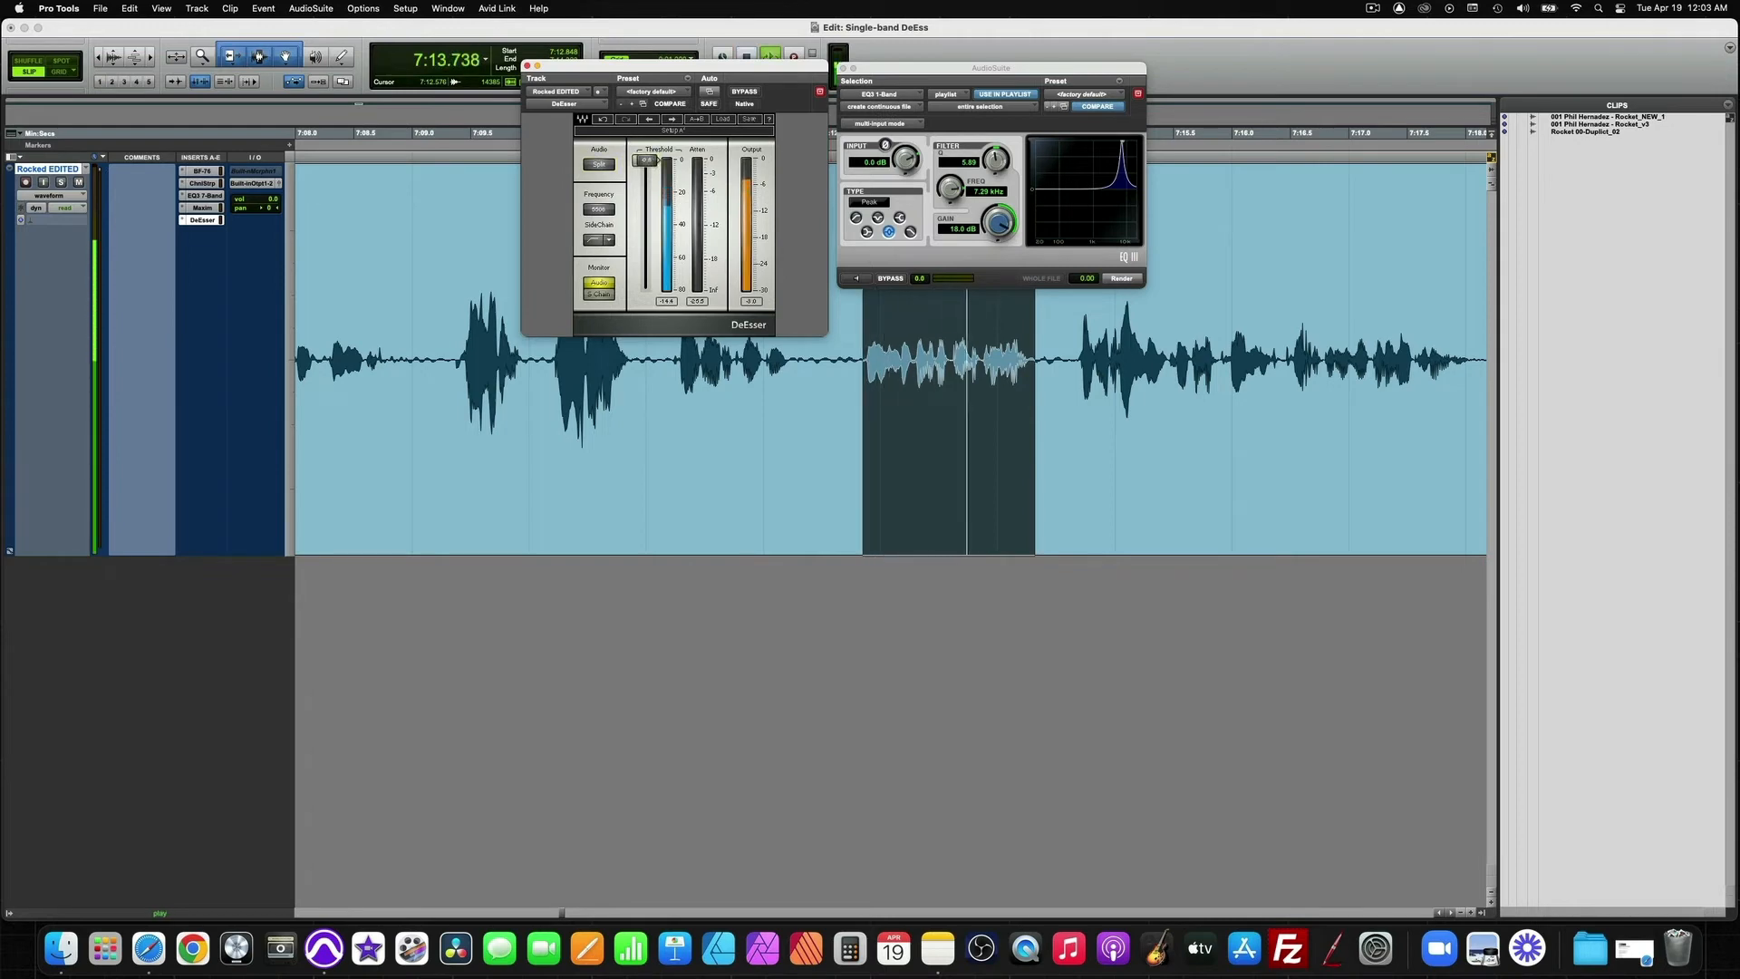
{"action": "left_click_drag", "start_coordinate": [648, 160], "coordinate": [653, 226]}
{"action": "key", "text": "space"}
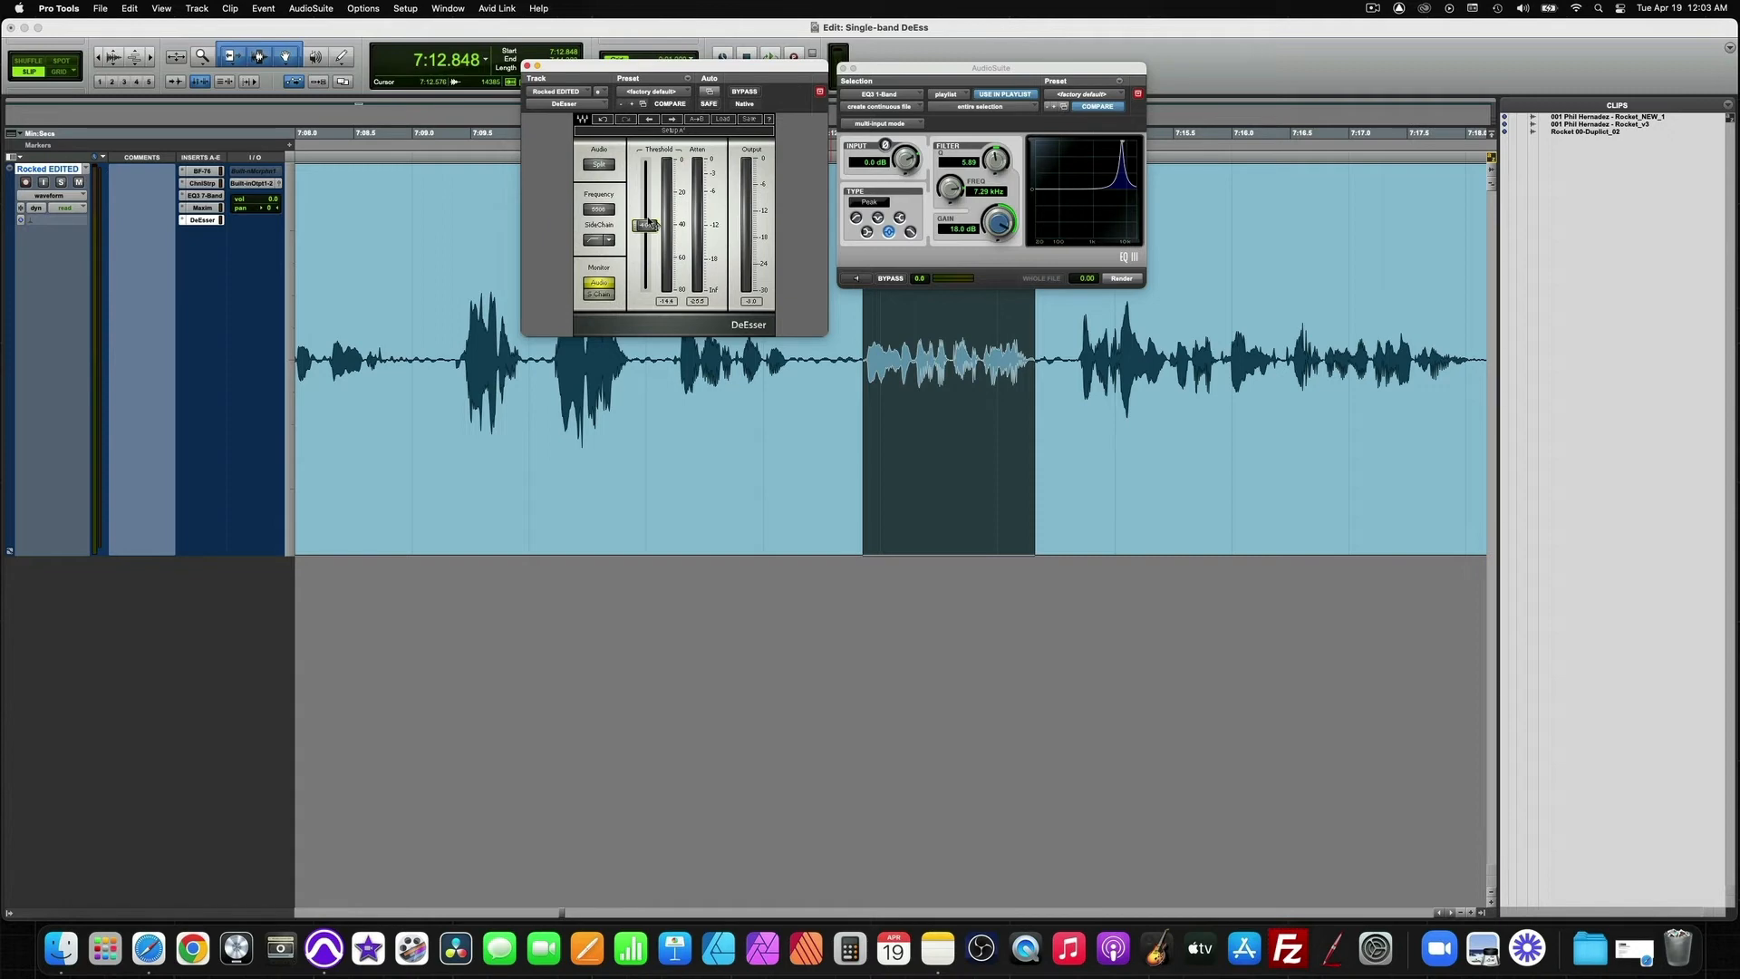
Retune the DeEsser's frequency to the sibilance and lower its threshold to about a third down its range while listening
{"action": "left_click_drag", "start_coordinate": [648, 223], "coordinate": [604, 207]}
{"action": "key", "text": "space"}
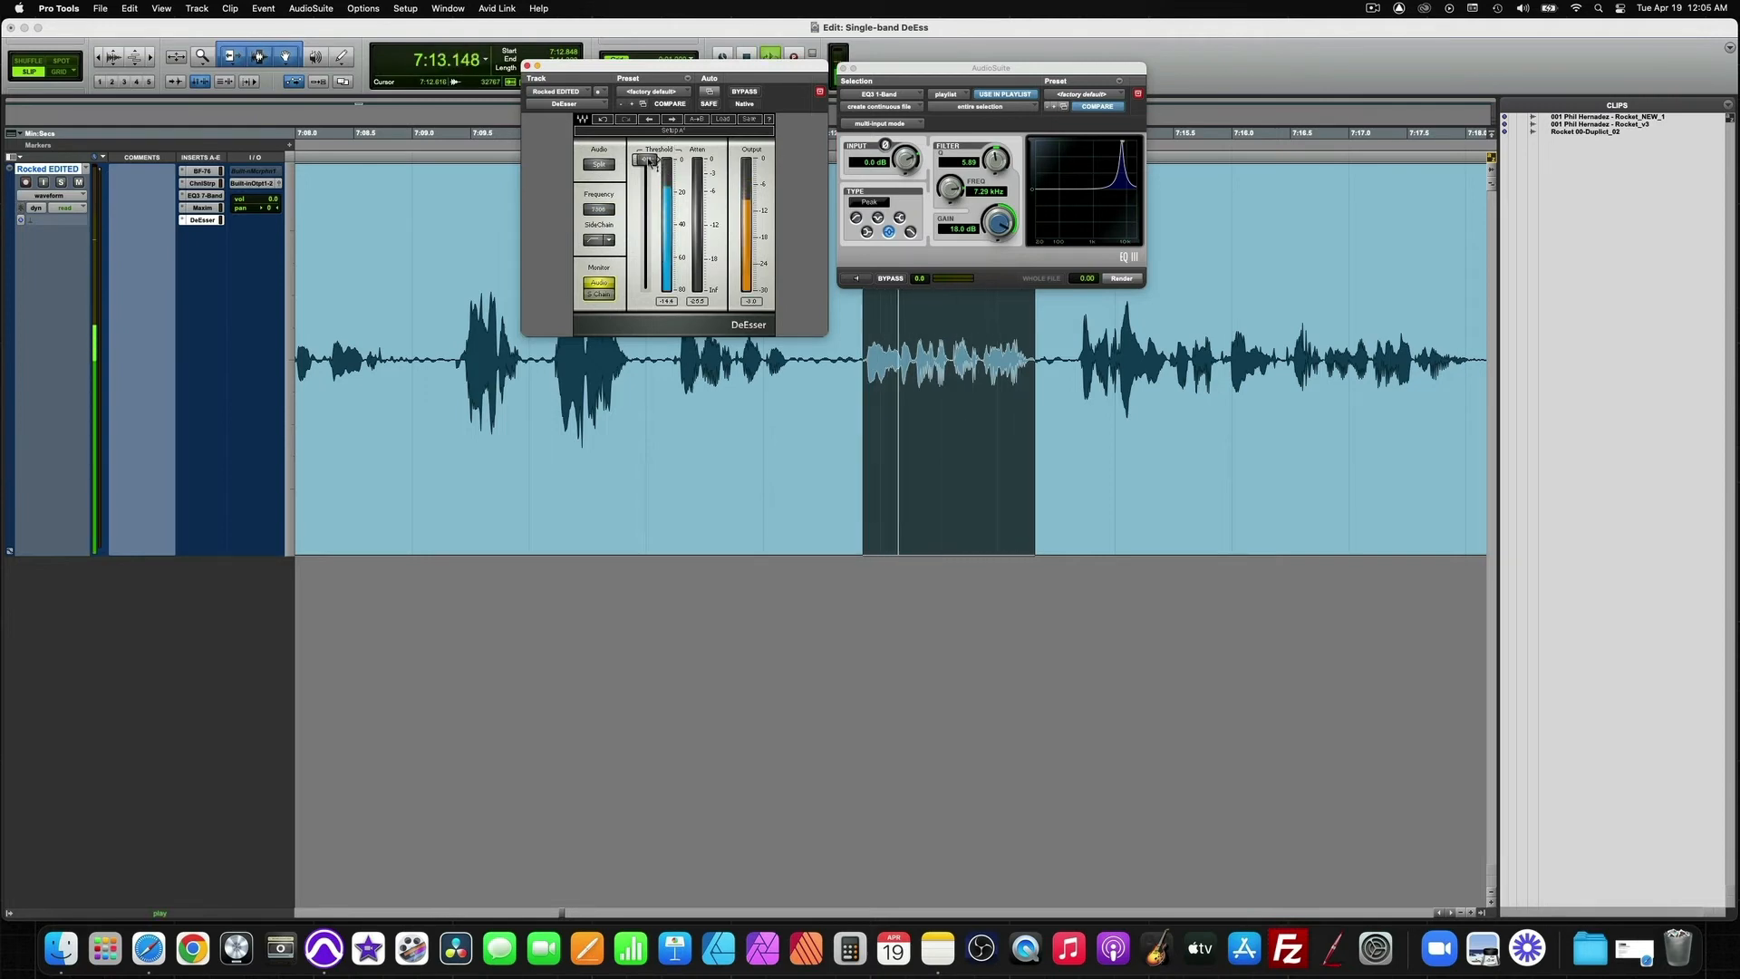
{"action": "left_click_drag", "start_coordinate": [649, 164], "coordinate": [649, 170]}
{"action": "key", "text": "space"}
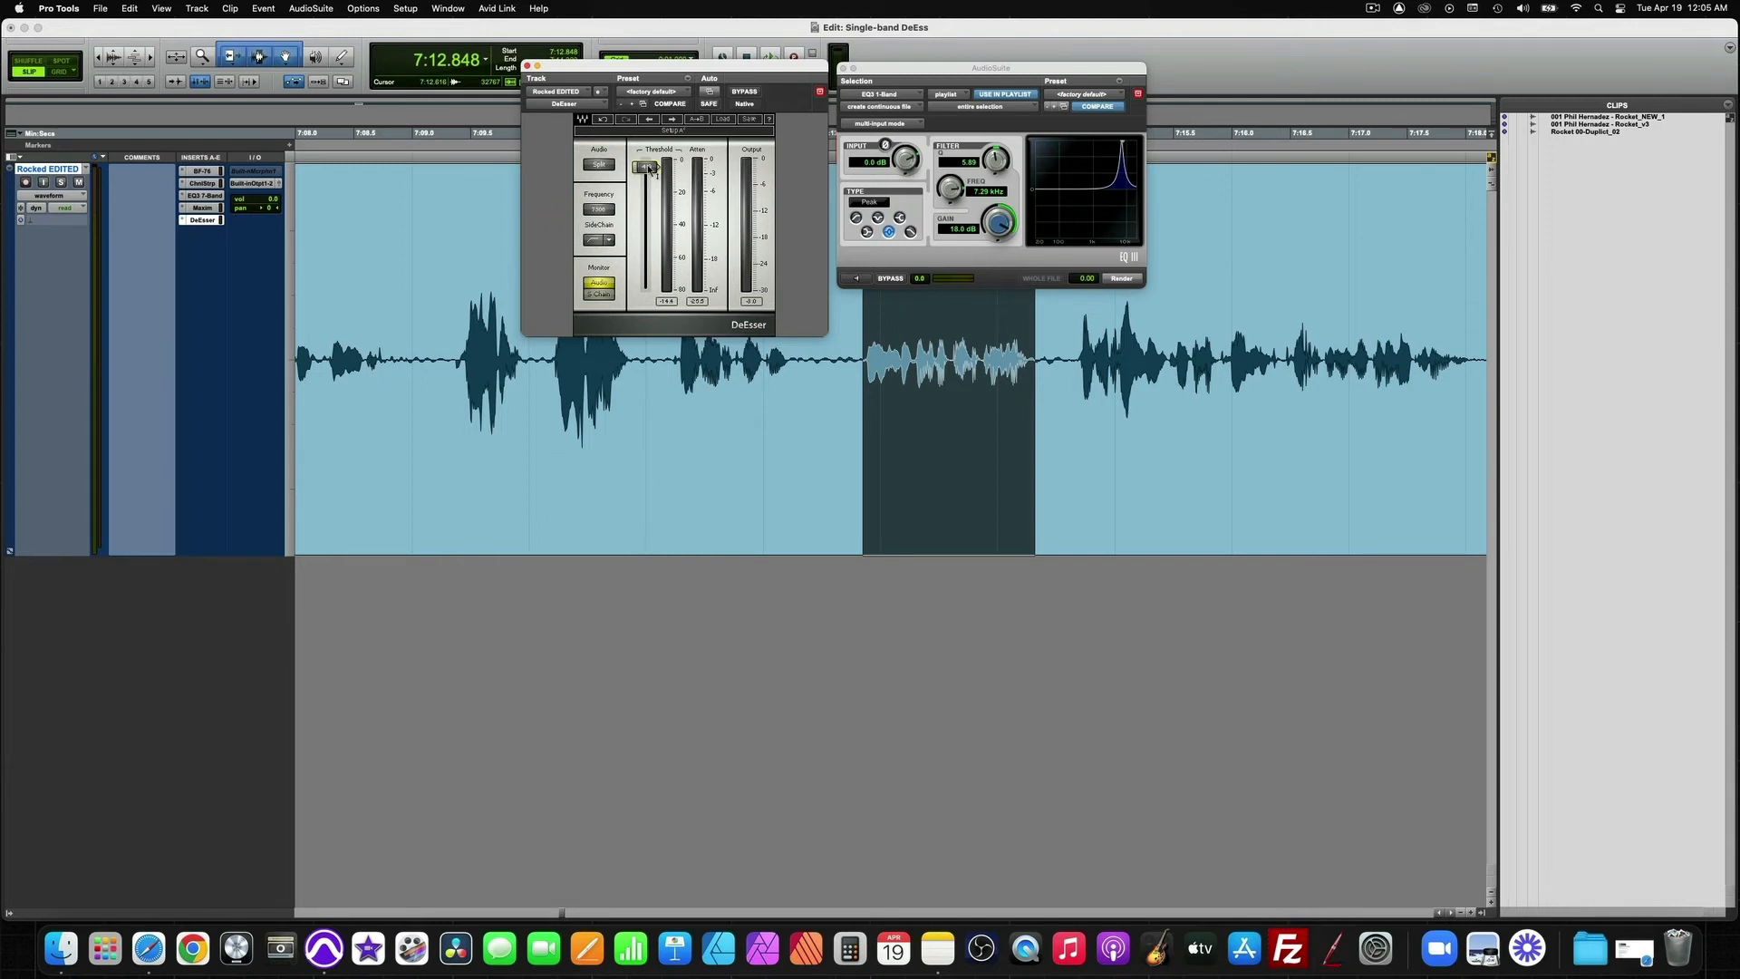
{"action": "key", "text": "space"}
{"action": "left_click_drag", "start_coordinate": [649, 169], "coordinate": [646, 203]}
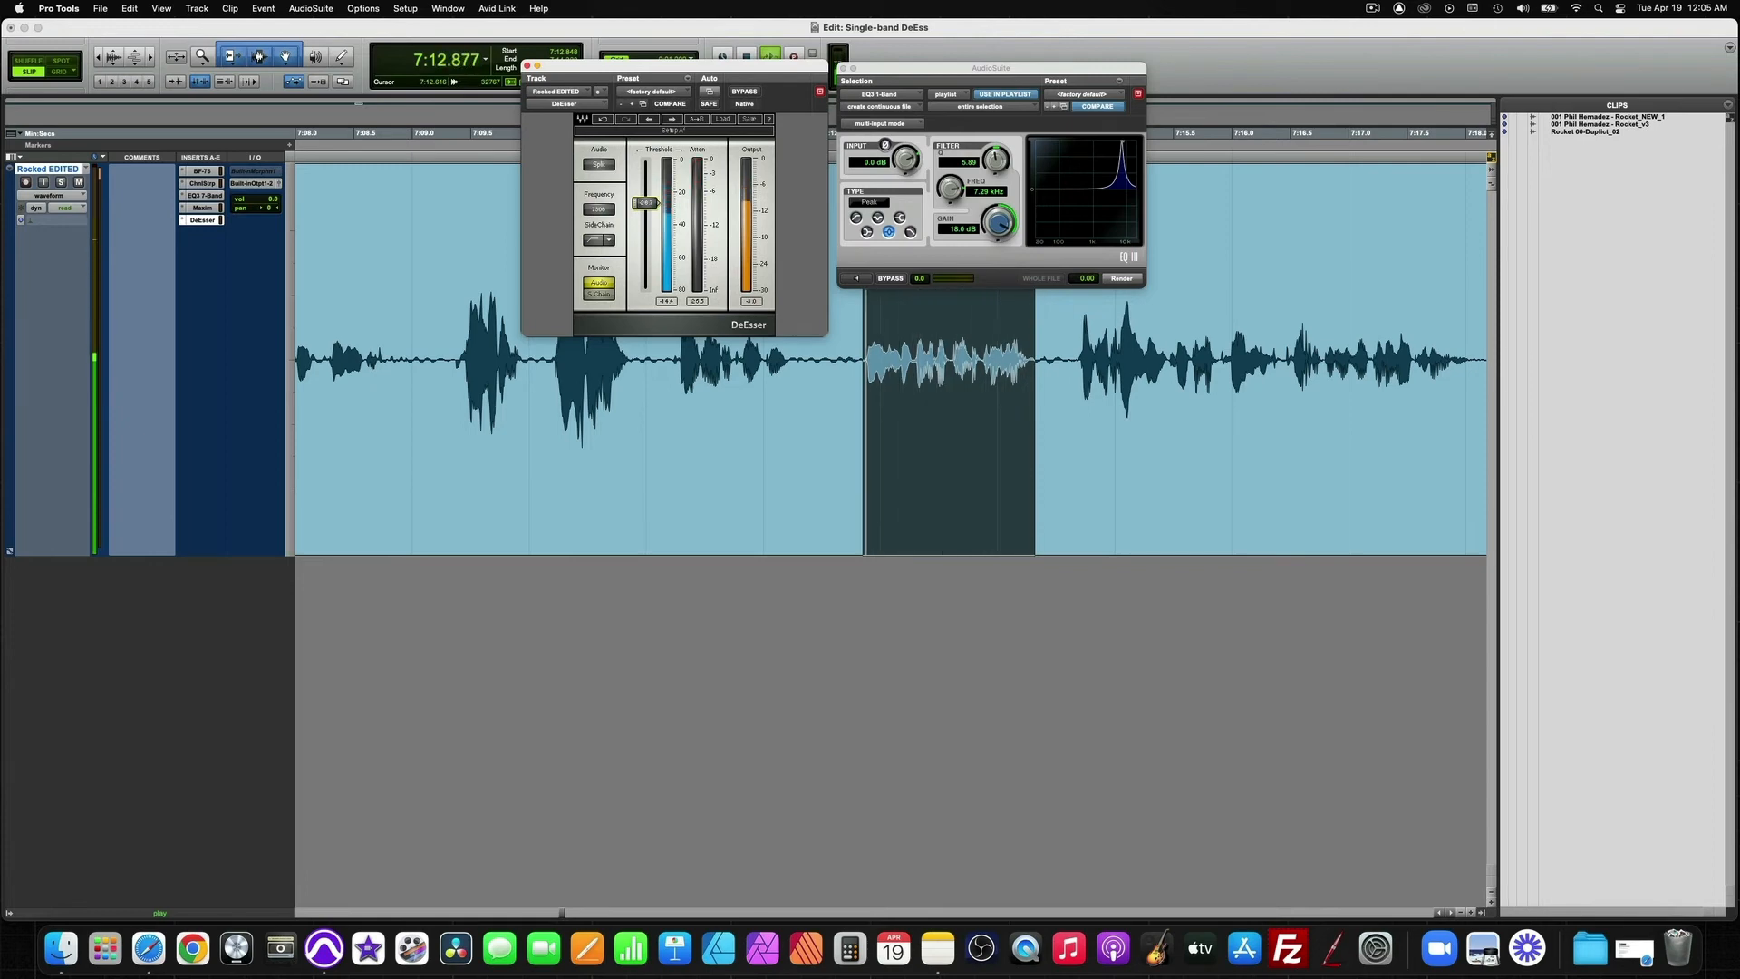
{"action": "key", "text": "space"}
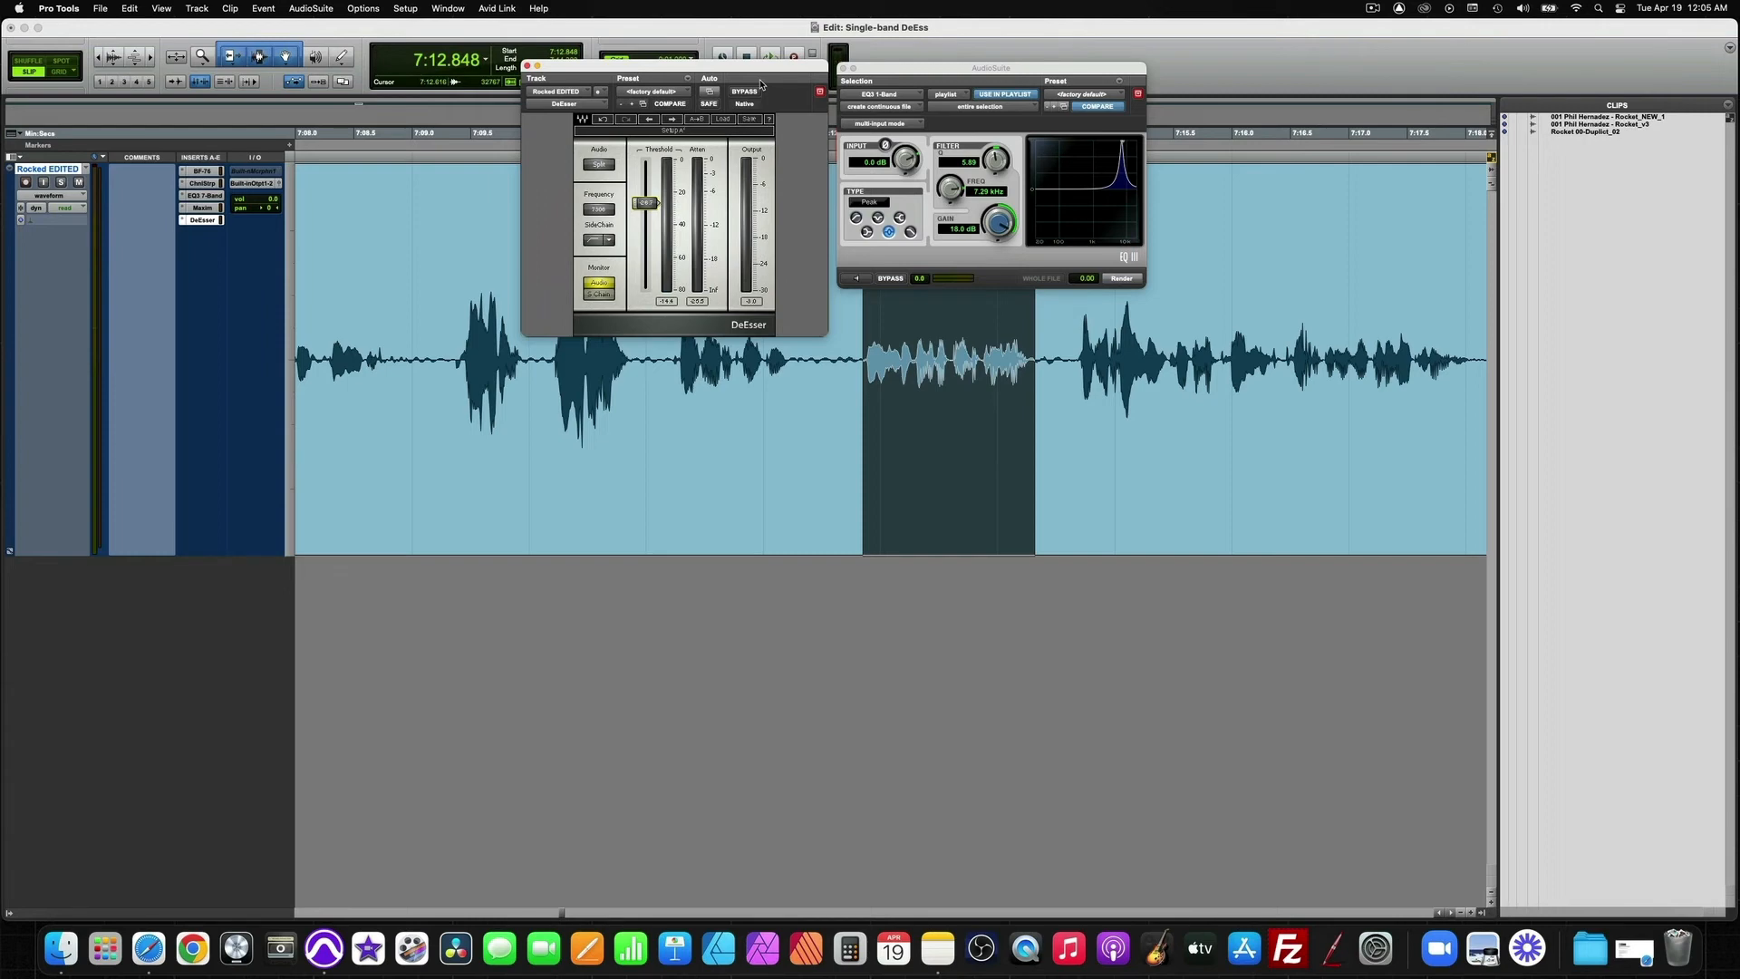
Compare the phrase with the DeEsser bypassed and active, fine-tune the threshold slightly, and leave the DeEsser active
{"action": "left_click", "coordinate": [745, 91]}
{"action": "key", "text": "space"}
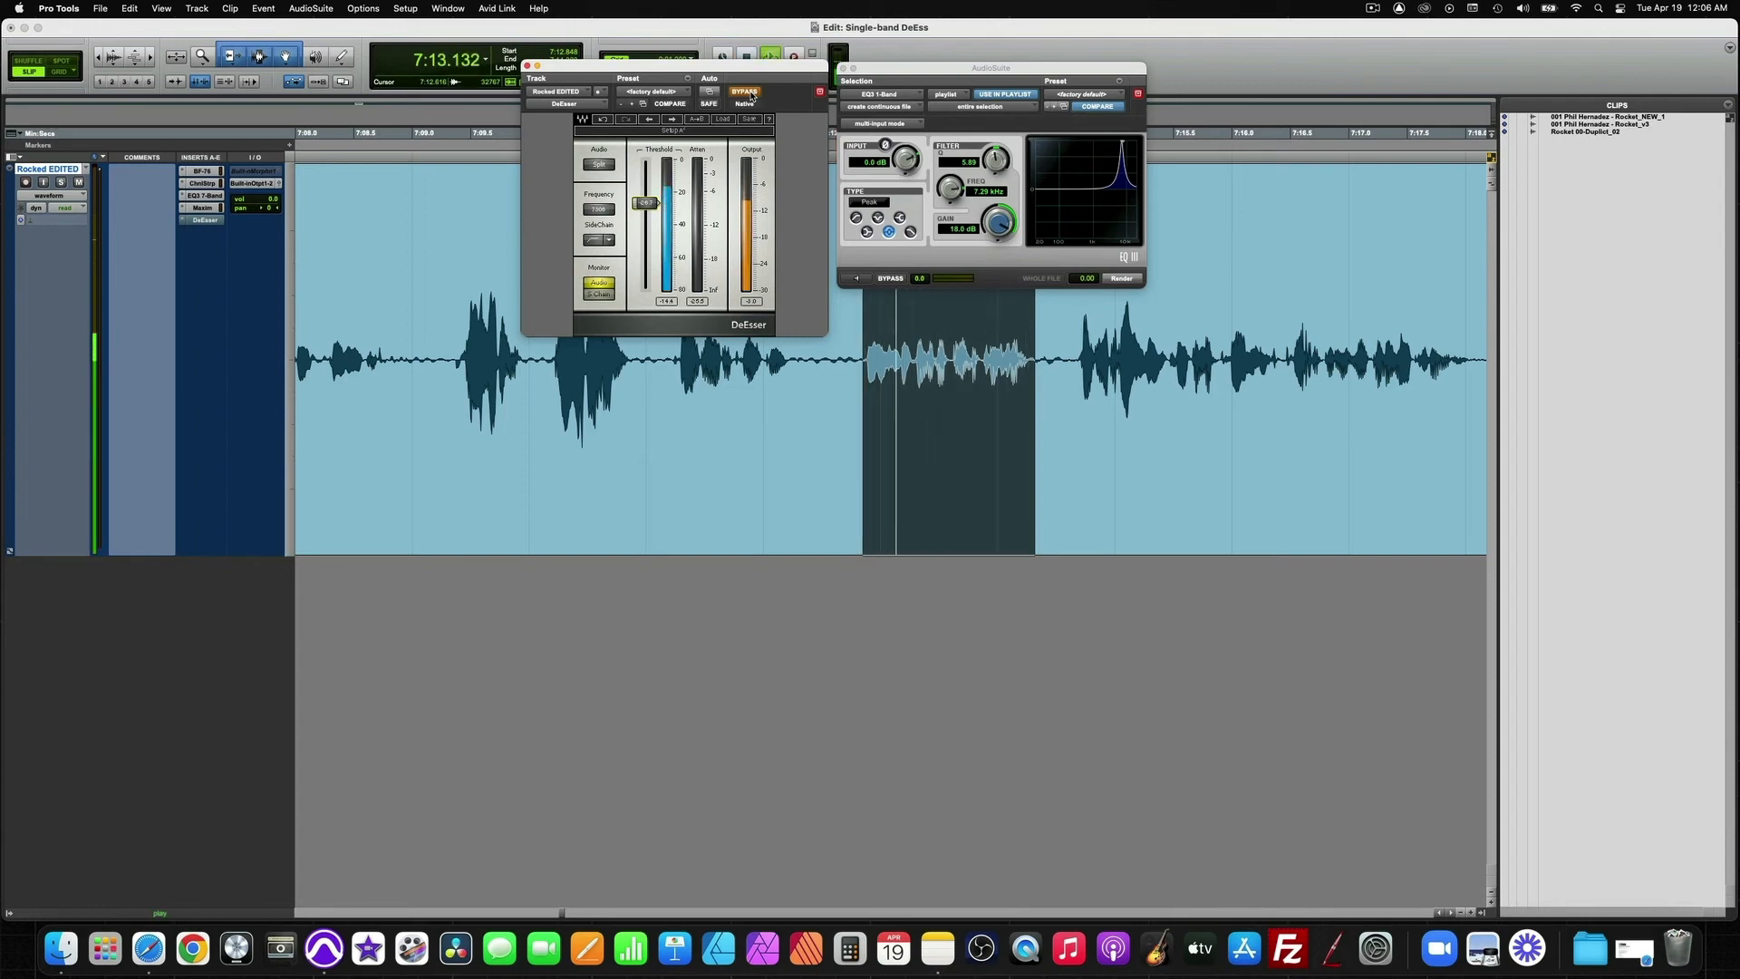
{"action": "left_click", "coordinate": [745, 92]}
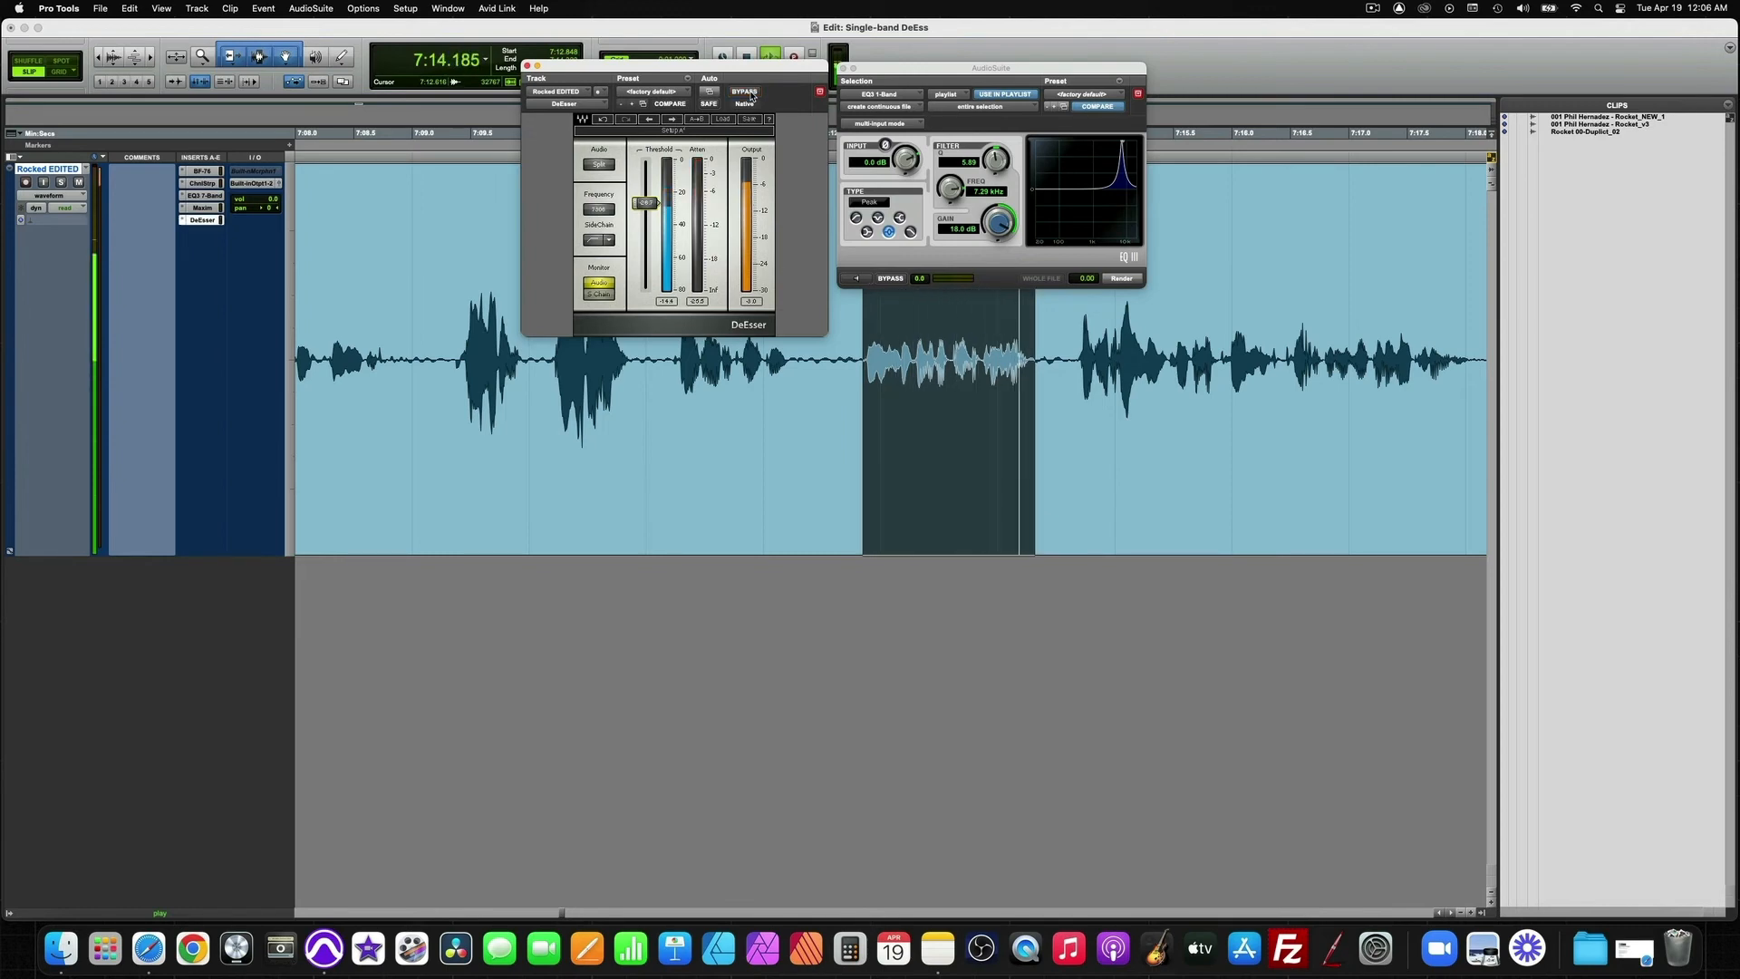
{"action": "left_click_drag", "start_coordinate": [651, 206], "coordinate": [651, 208]}
{"action": "left_click", "coordinate": [751, 92]}
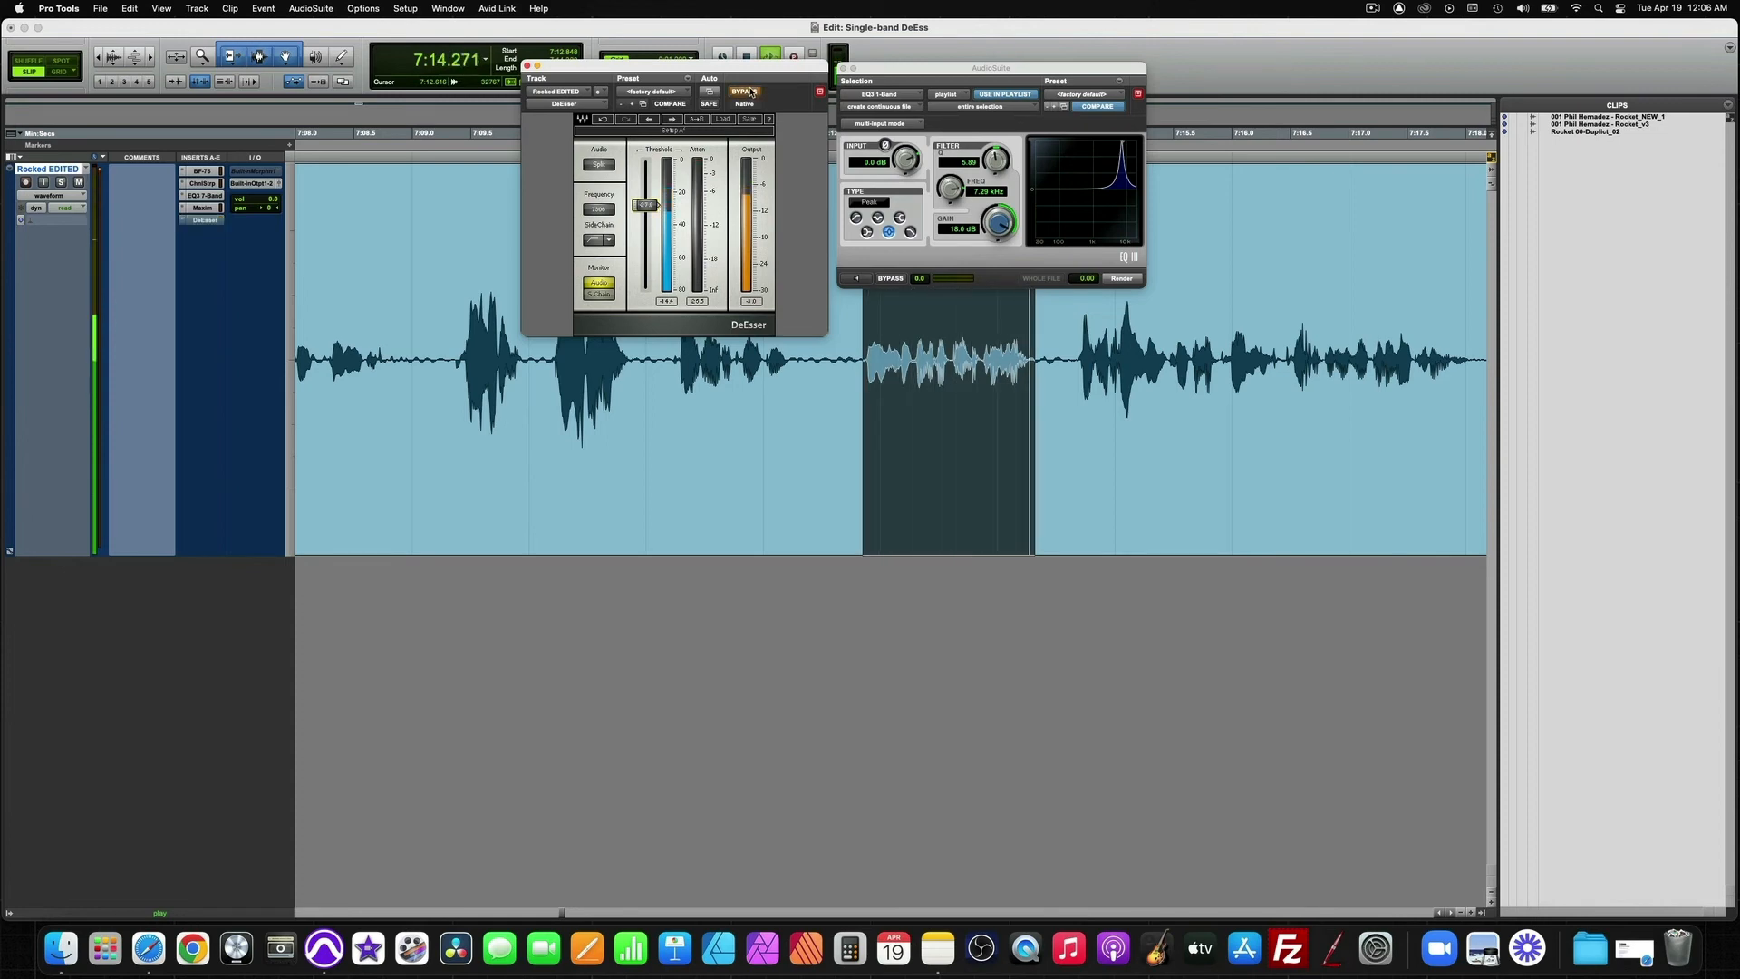
{"action": "left_click", "coordinate": [752, 91]}
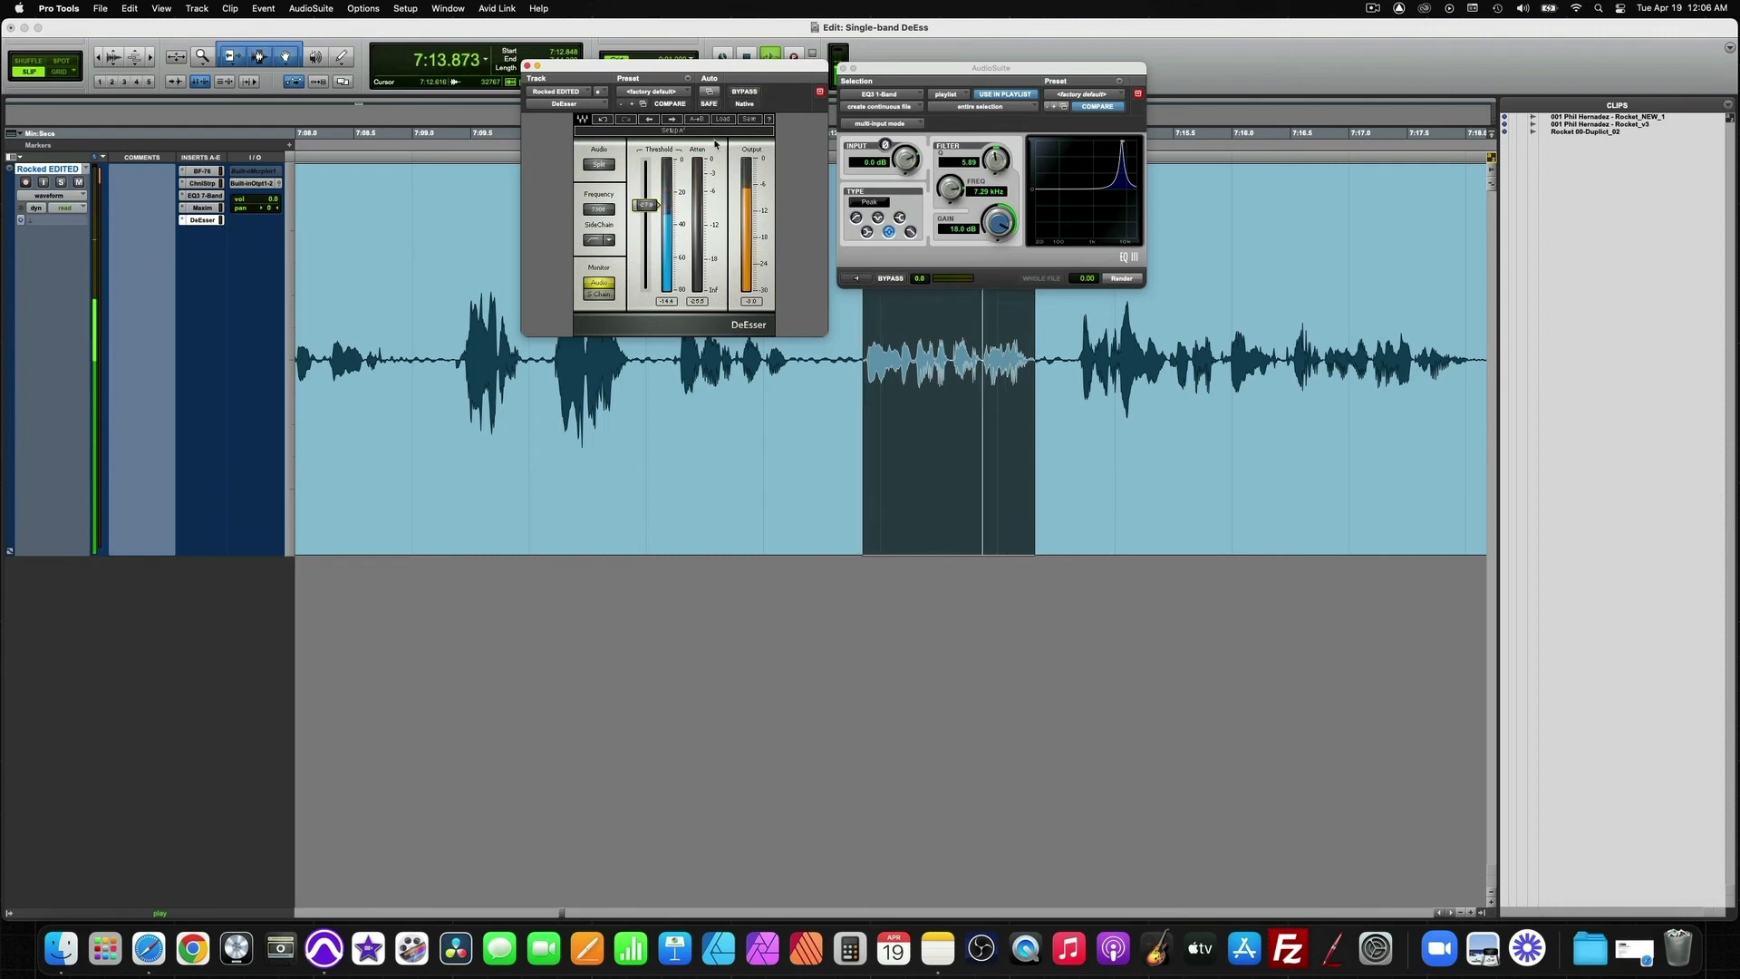
{"action": "left_click", "coordinate": [752, 92]}
{"action": "key", "text": "space"}
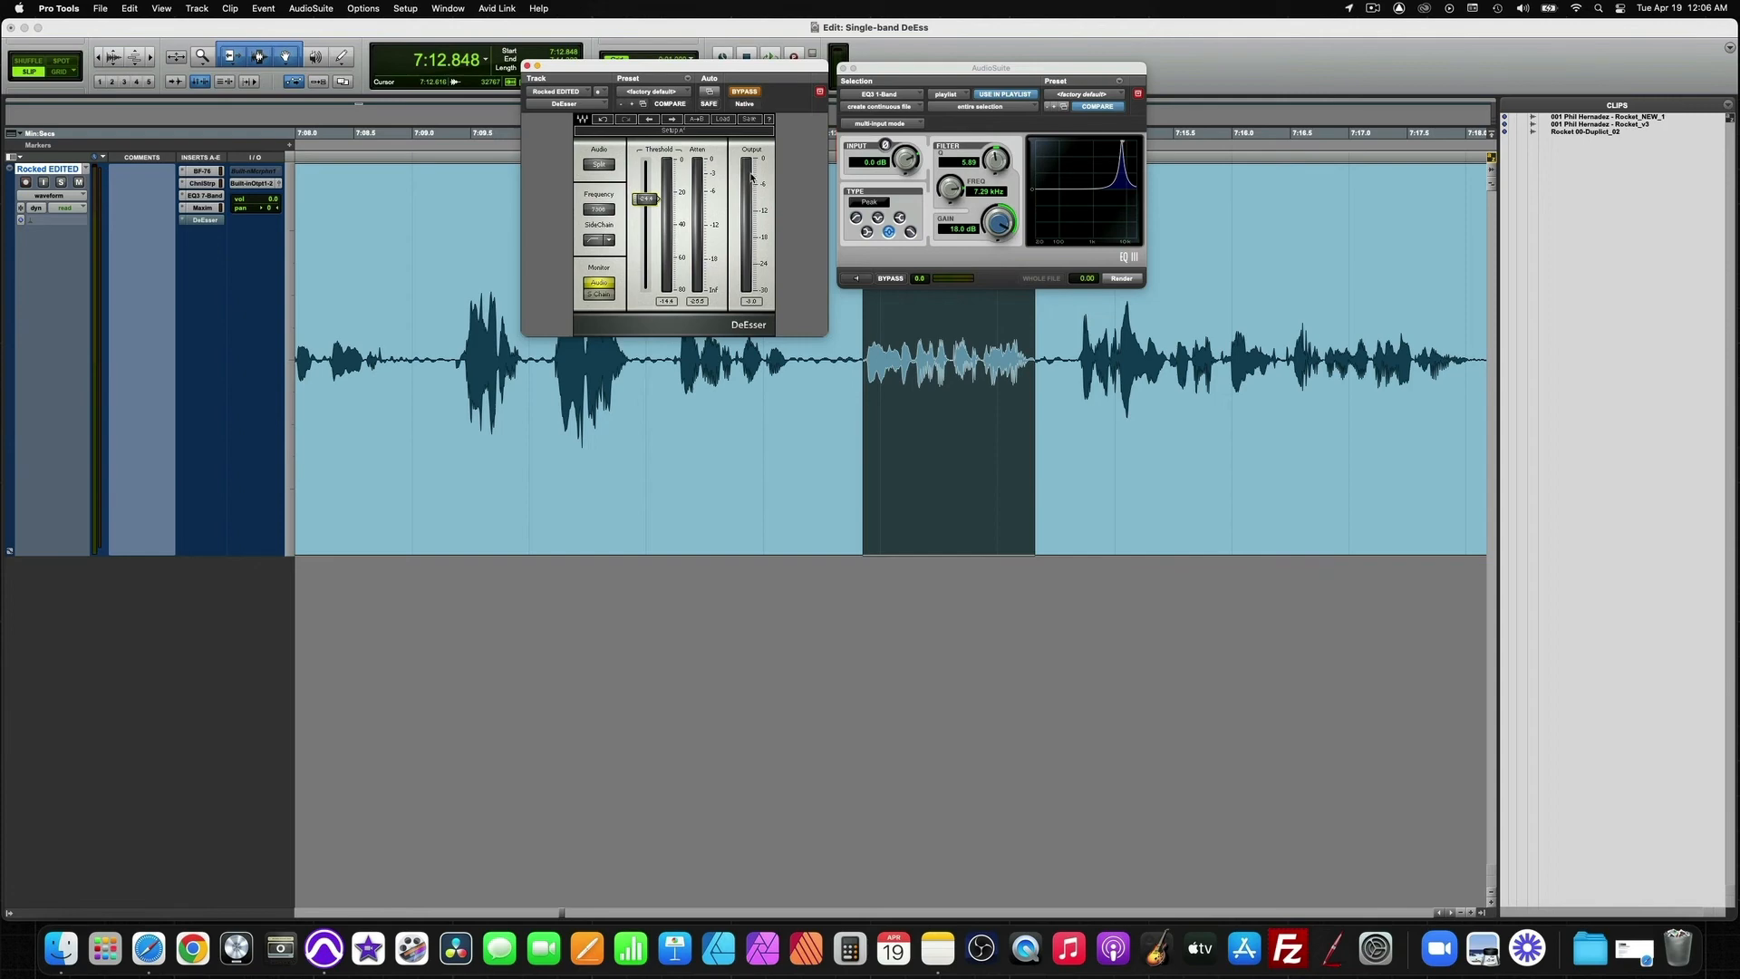
{"action": "left_click", "coordinate": [744, 92]}
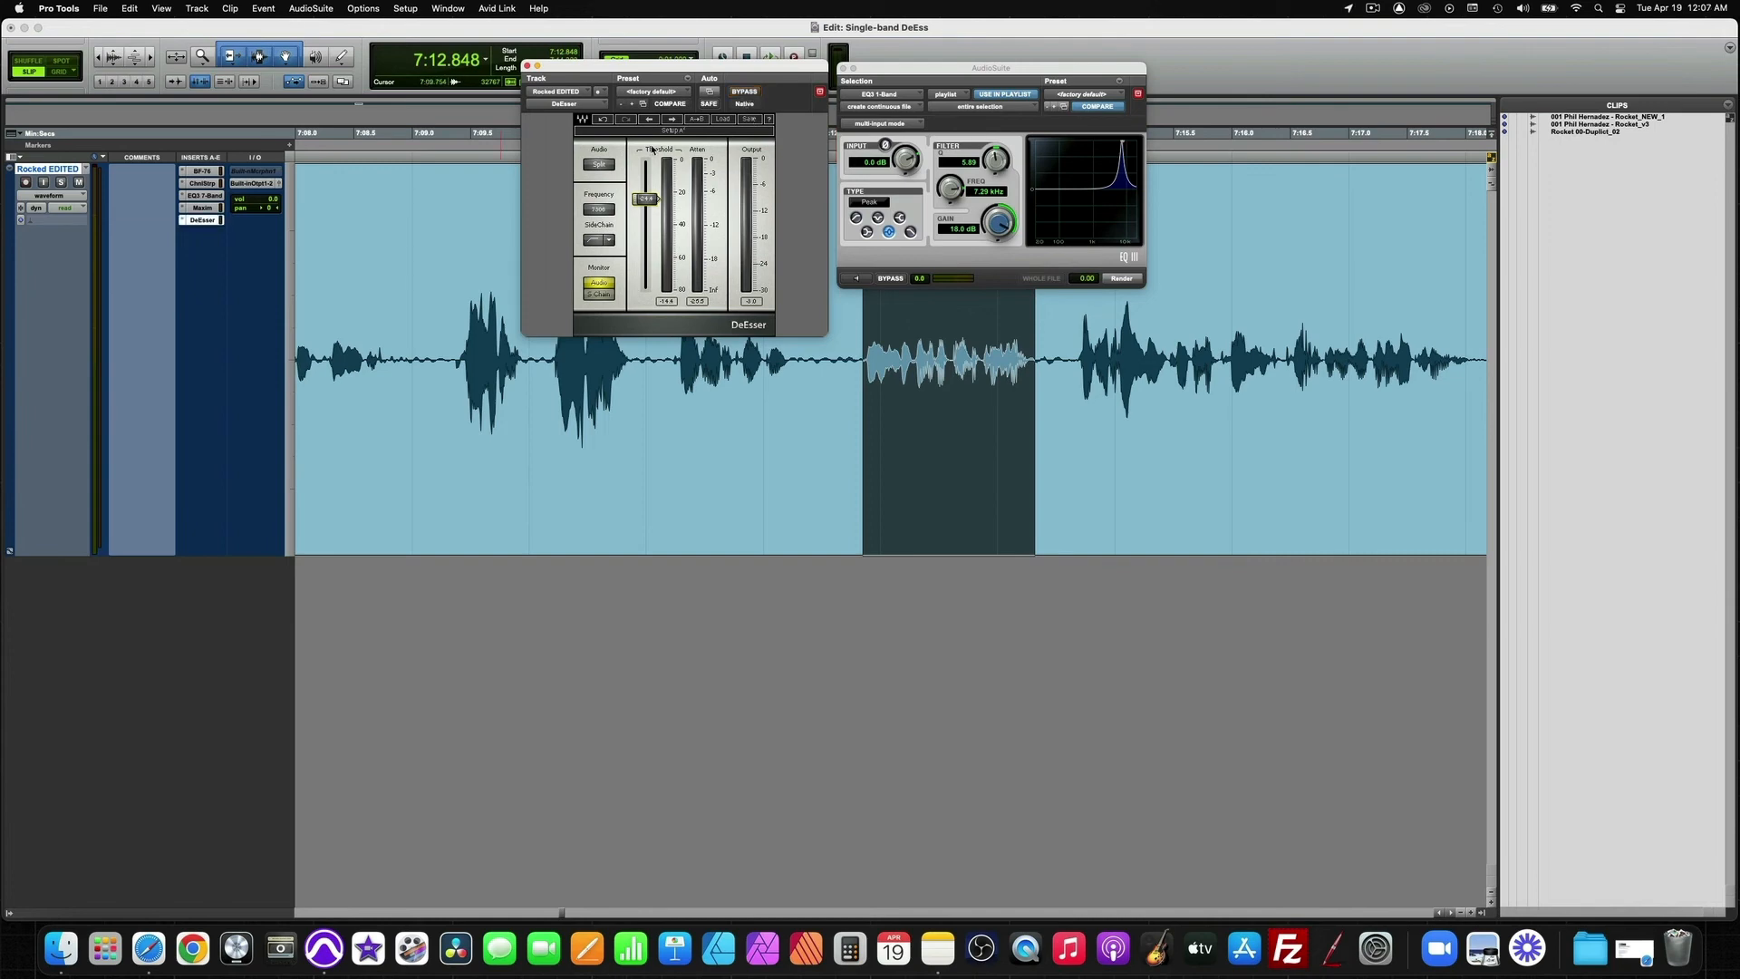